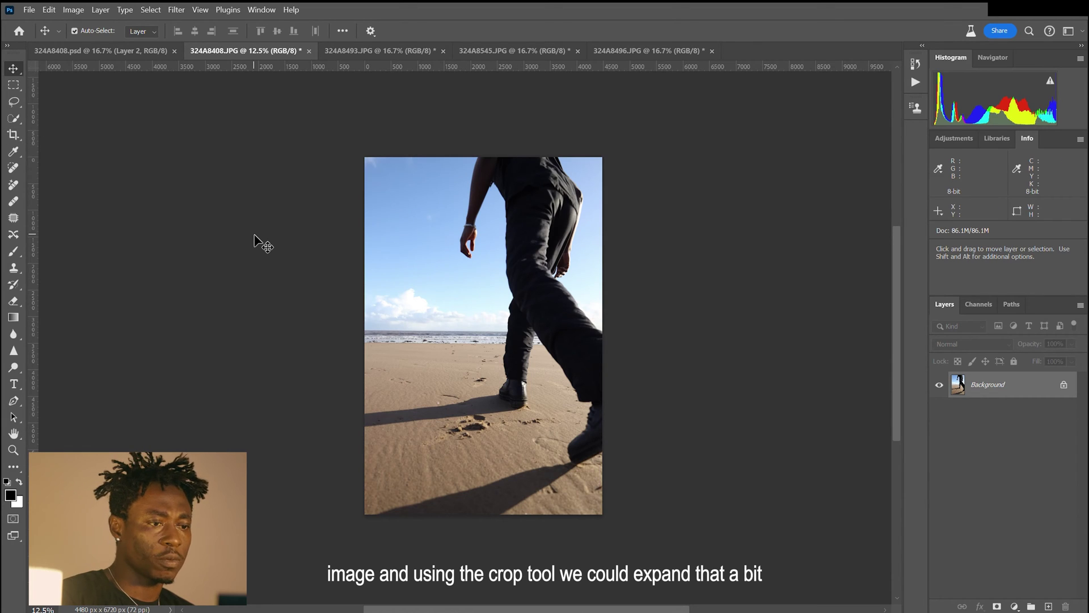
# Crop-extend the walking-man photo's canvas outward on the left.
pyautogui.click(14, 135)
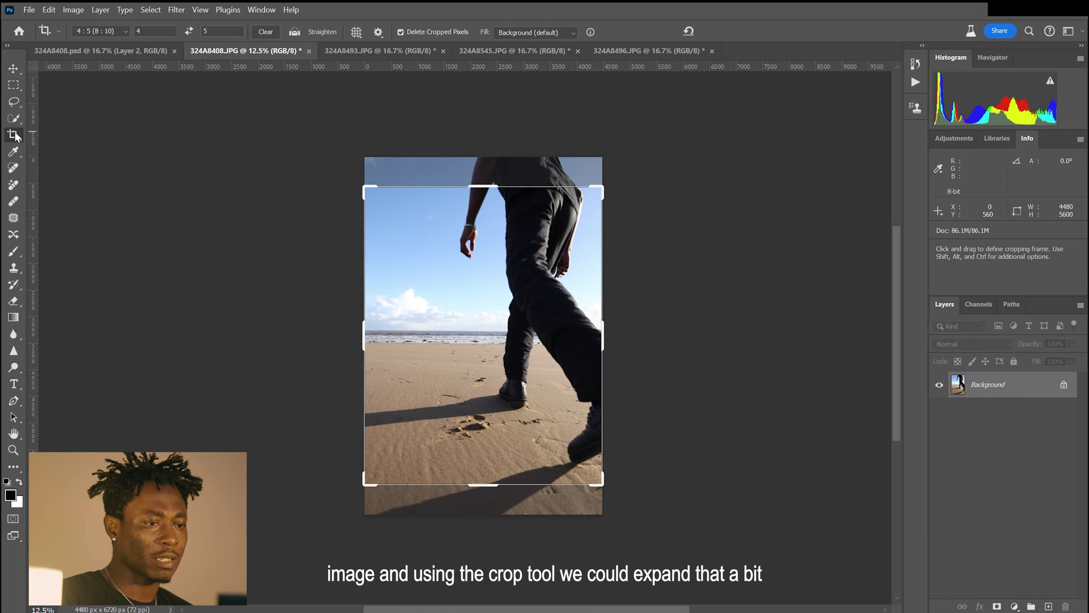
pyautogui.moveTo(364, 338); pyautogui.dragTo(347, 352)
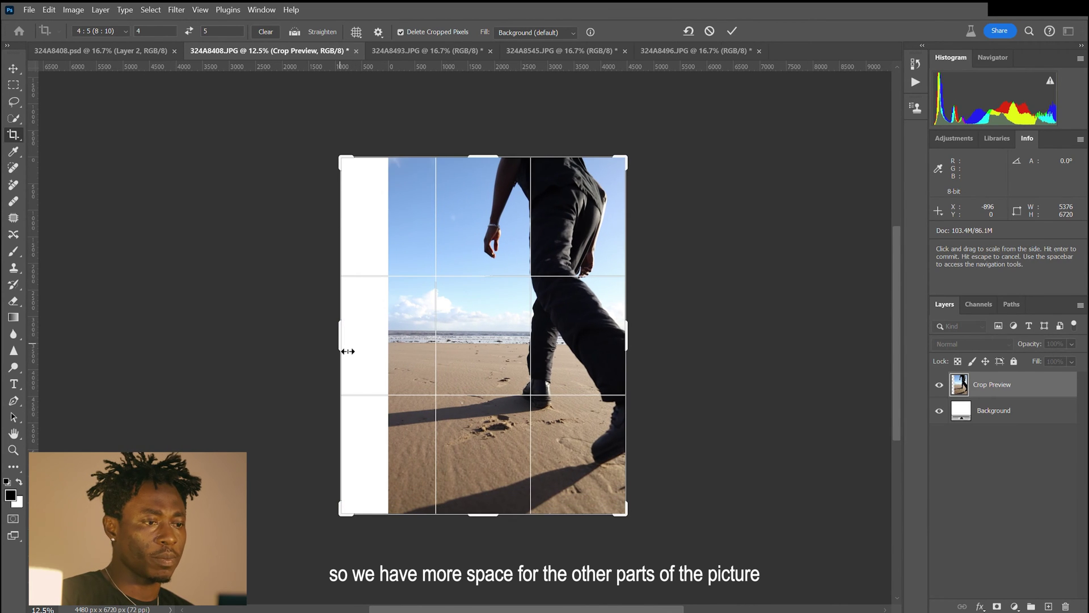
pyautogui.click(732, 30)
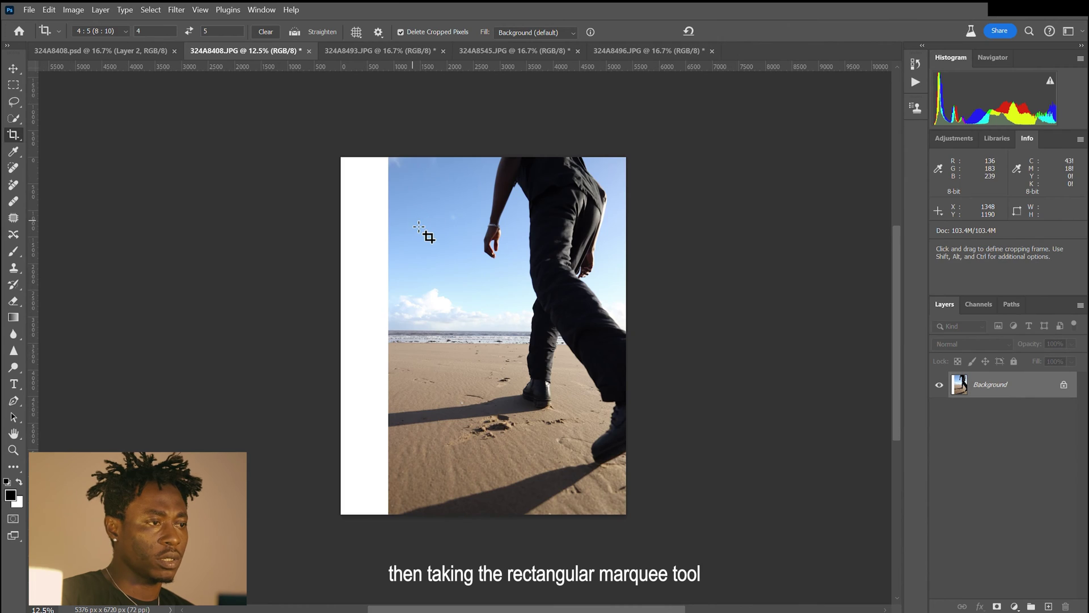
# Select the empty white strip and Content-Aware fill it with matching sky and sand.
pyautogui.click(13, 86)
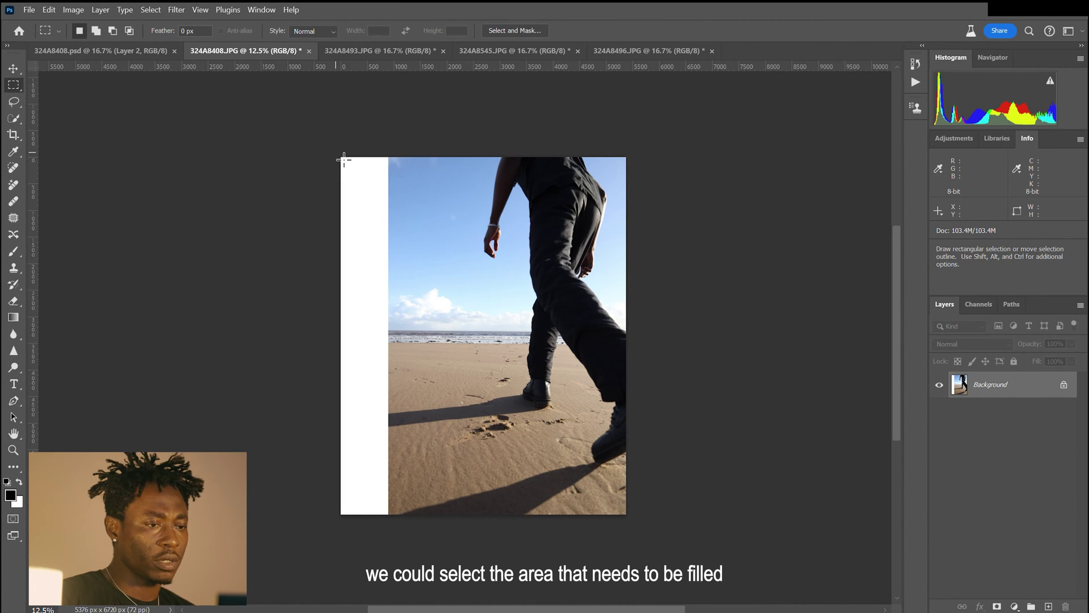
pyautogui.moveTo(344, 159); pyautogui.dragTo(397, 540)
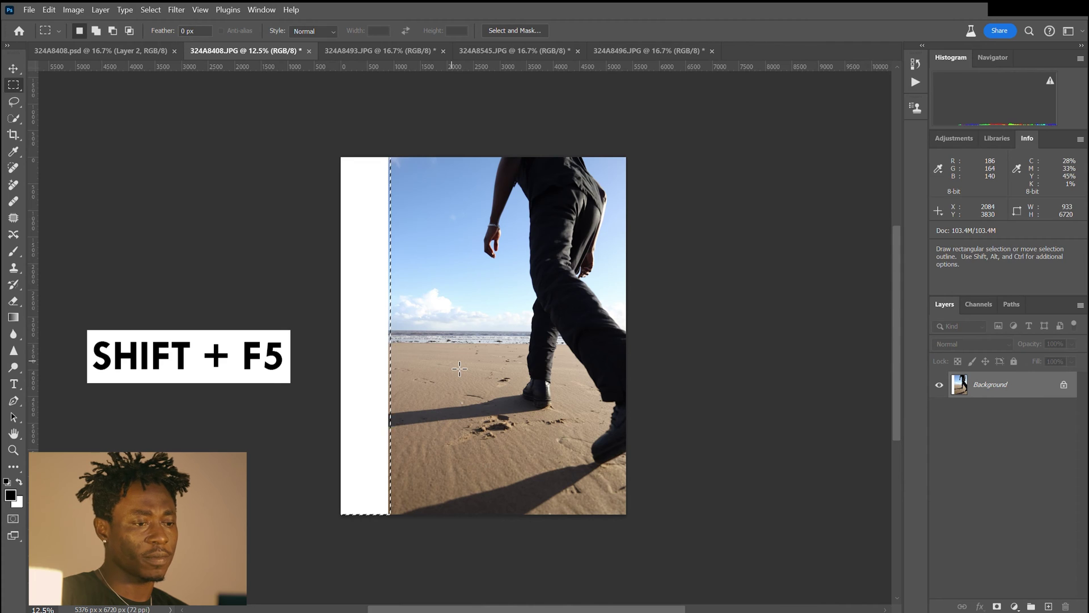
pyautogui.press('shift')
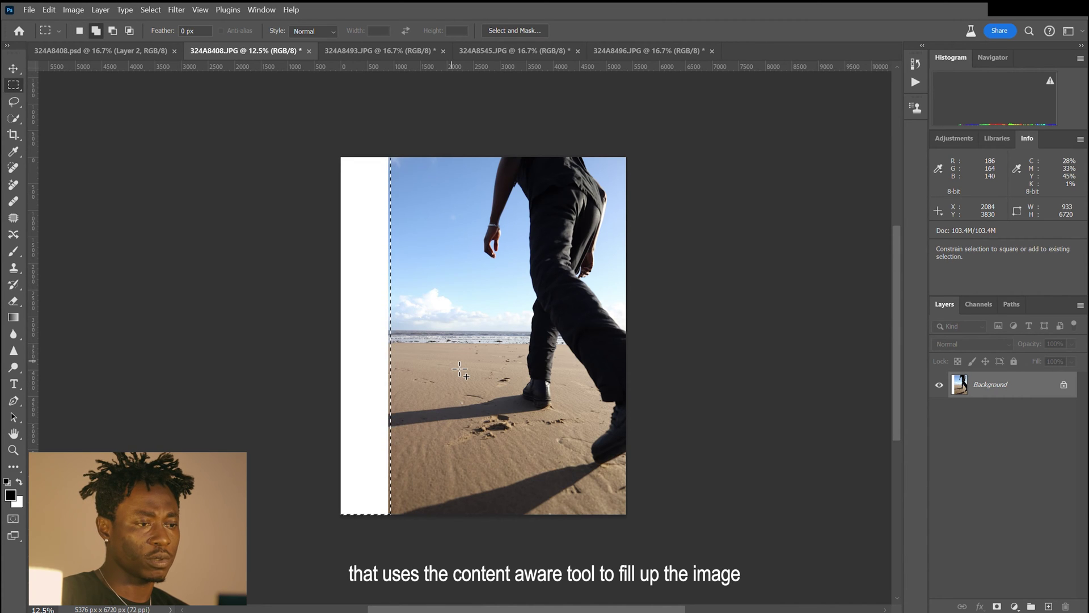
pyautogui.press('i')
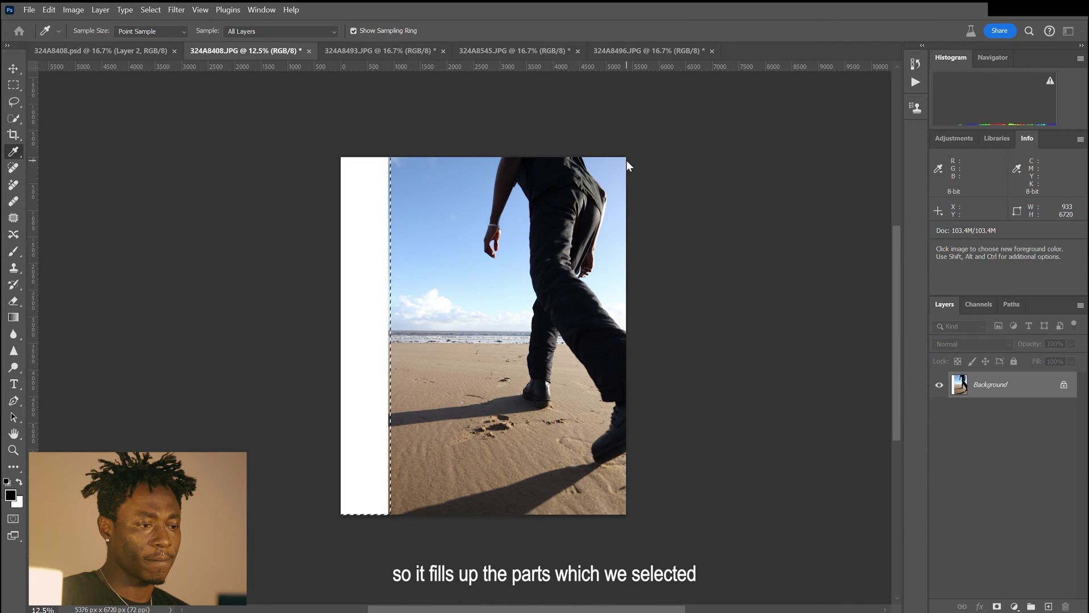
pyautogui.press('m')
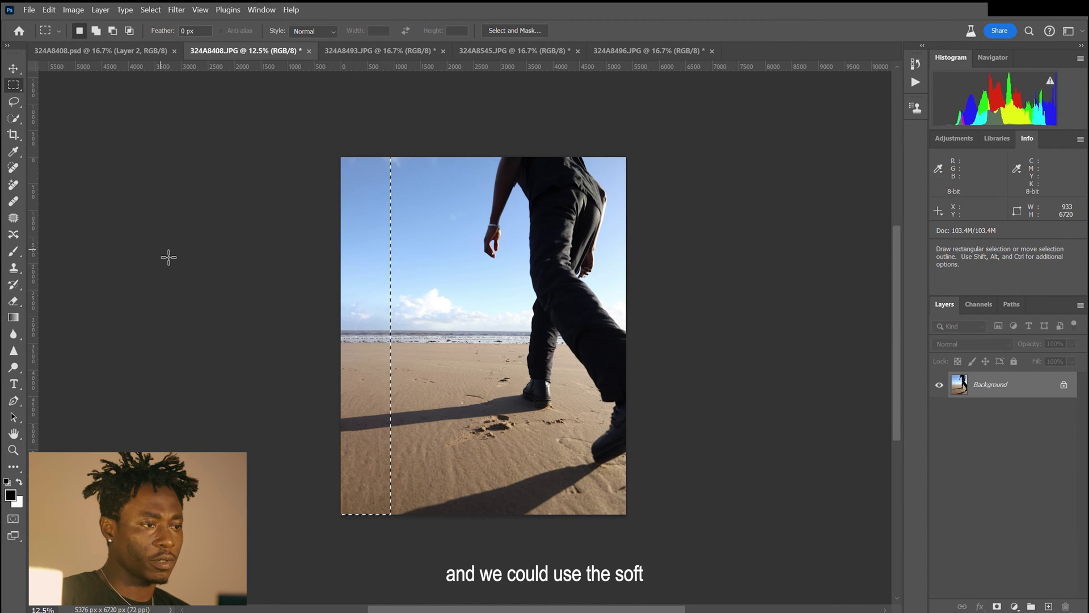
# Deselect the strip and spot-heal three patches of stray marks in the filled sand.
pyautogui.press('ctrl')
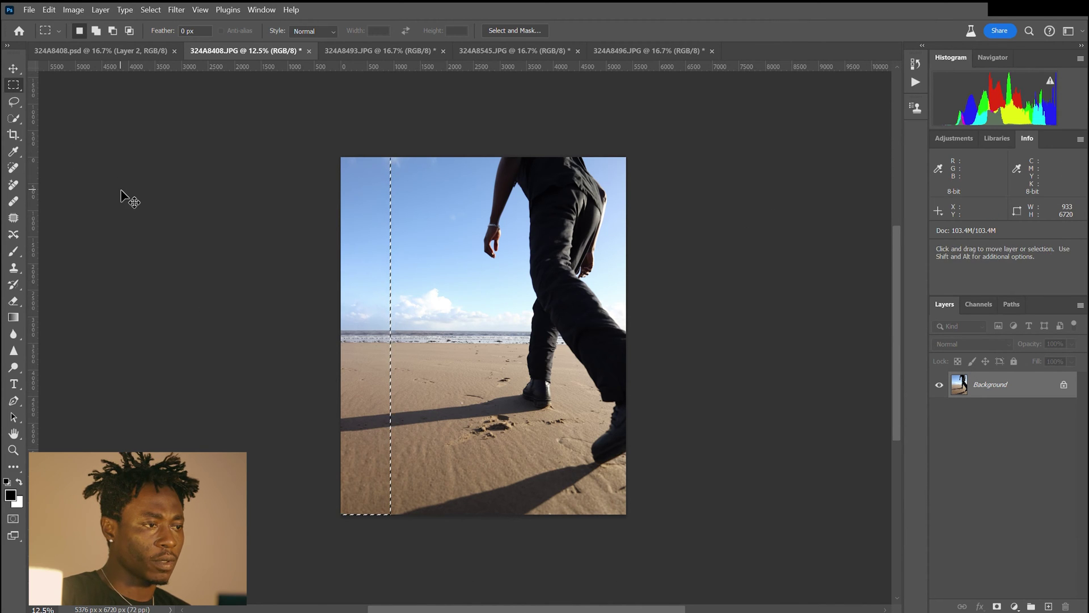
pyautogui.hotkey('ctrl', 'd')
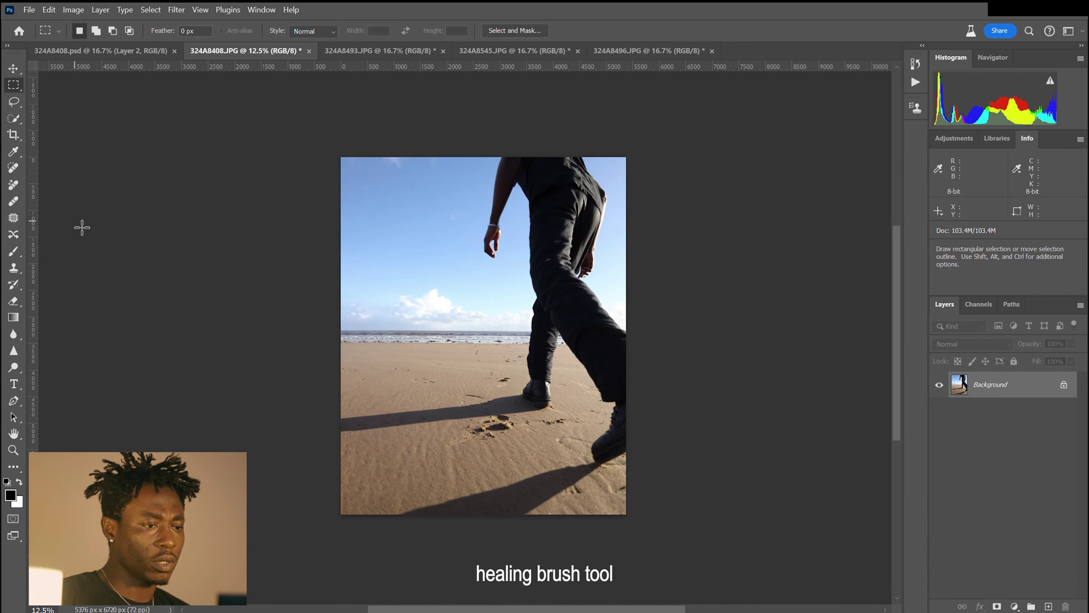
pyautogui.click(14, 168)
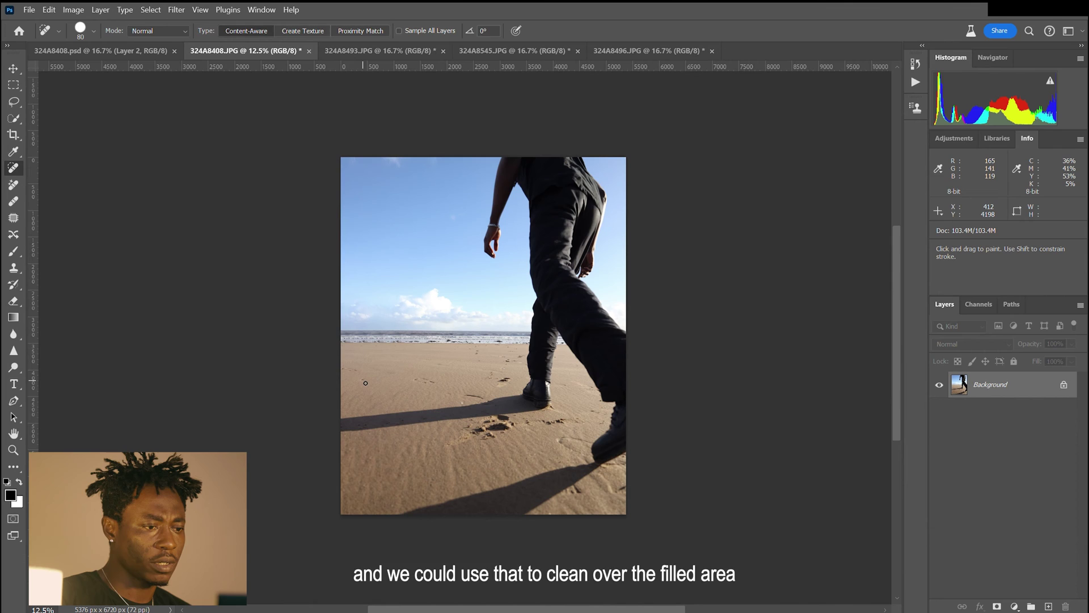
pyautogui.press('h')
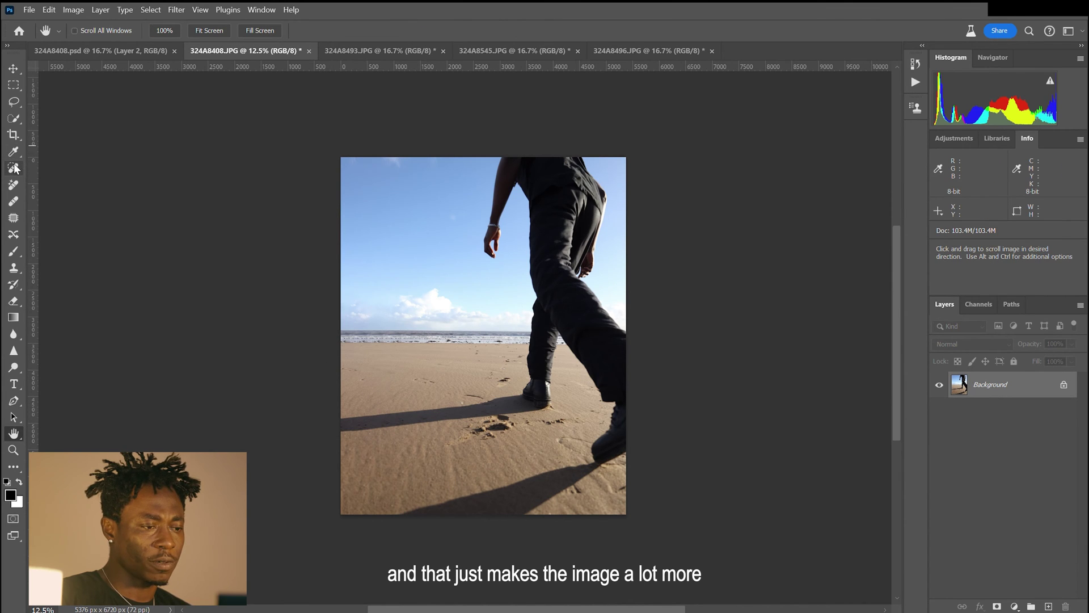
pyautogui.press('j')
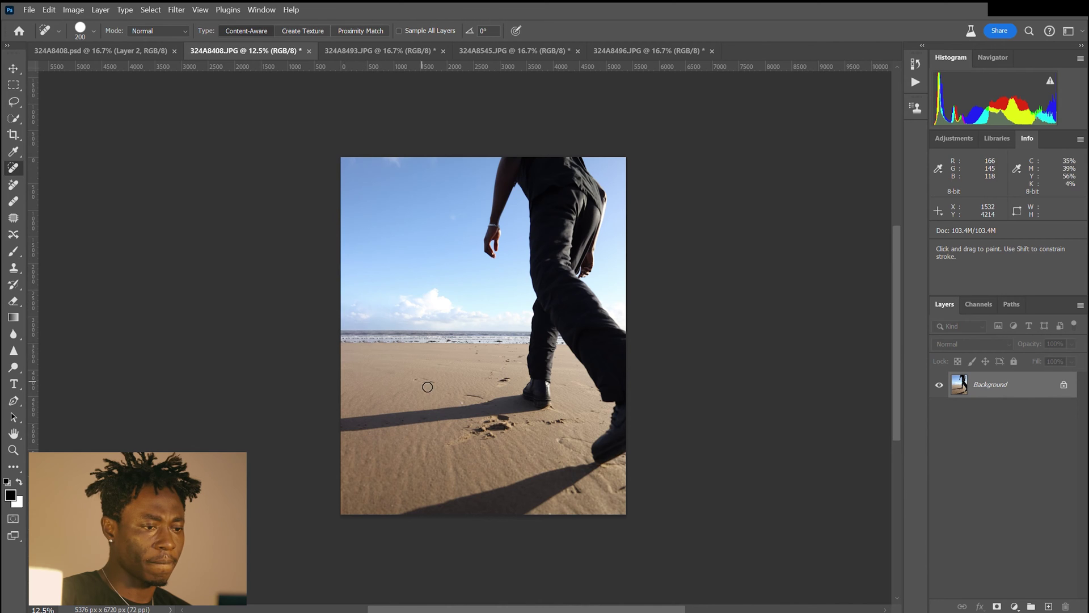
pyautogui.moveTo(400, 374); pyautogui.dragTo(373, 377)
pyautogui.moveTo(377, 383); pyautogui.dragTo(363, 407)
pyautogui.moveTo(363, 420); pyautogui.dragTo(368, 428)
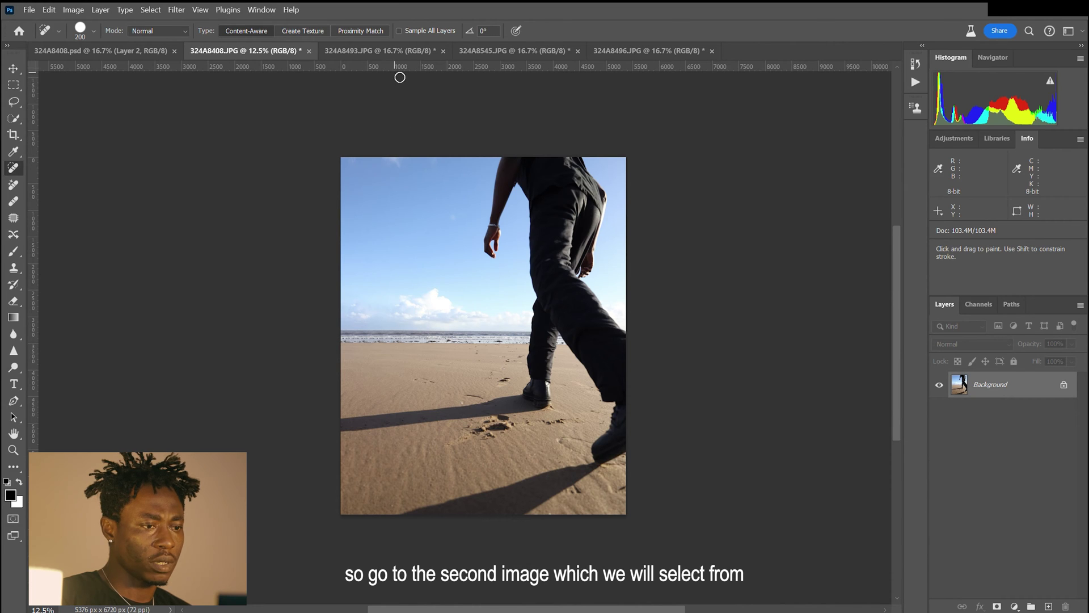
# In 324A8493.JPG, copy a marquee strip around the distant man and his footprints to Layer 1.
pyautogui.click(377, 50)
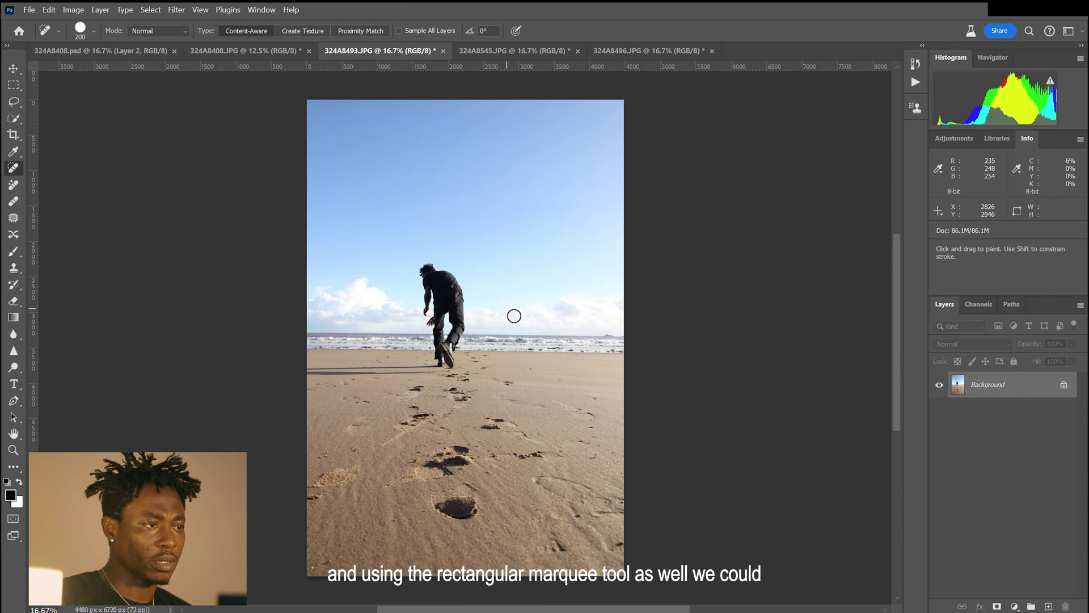
pyautogui.click(13, 87)
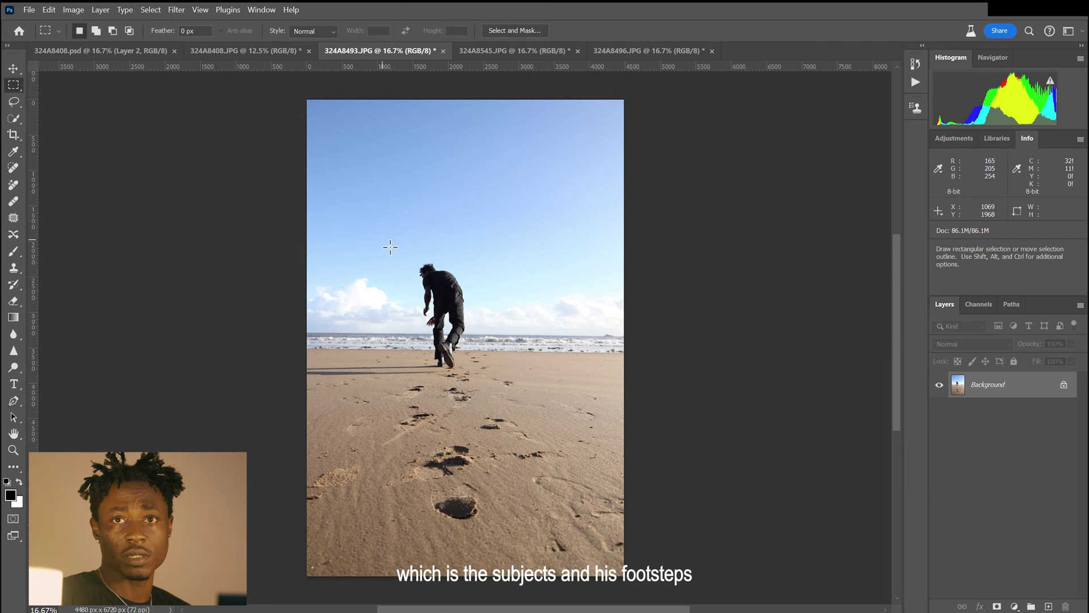
pyautogui.moveTo(380, 240); pyautogui.dragTo(522, 577)
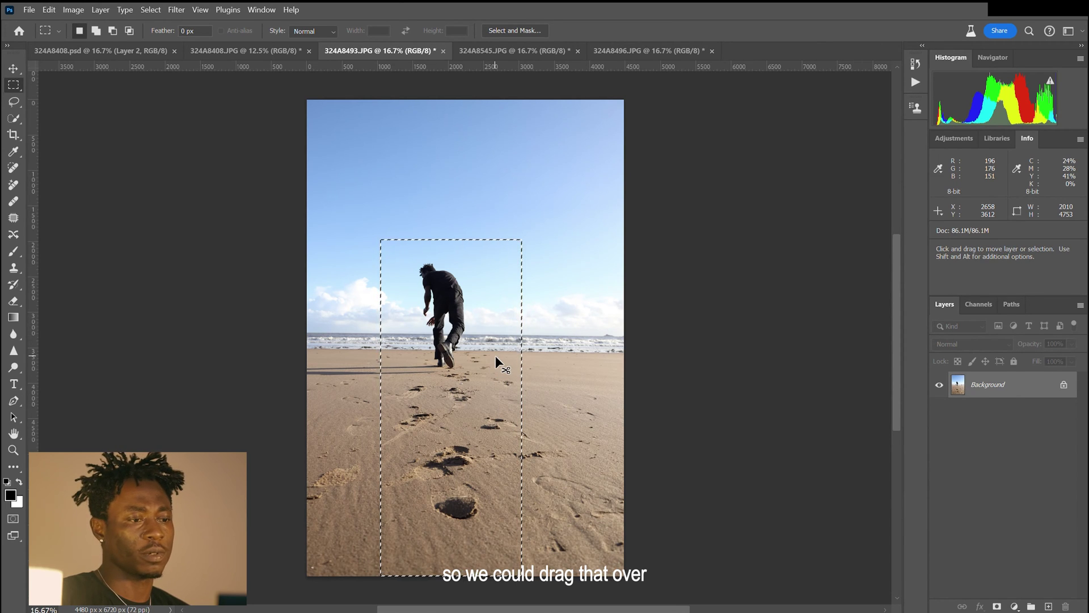
pyautogui.hotkey('ctrl', 'j')
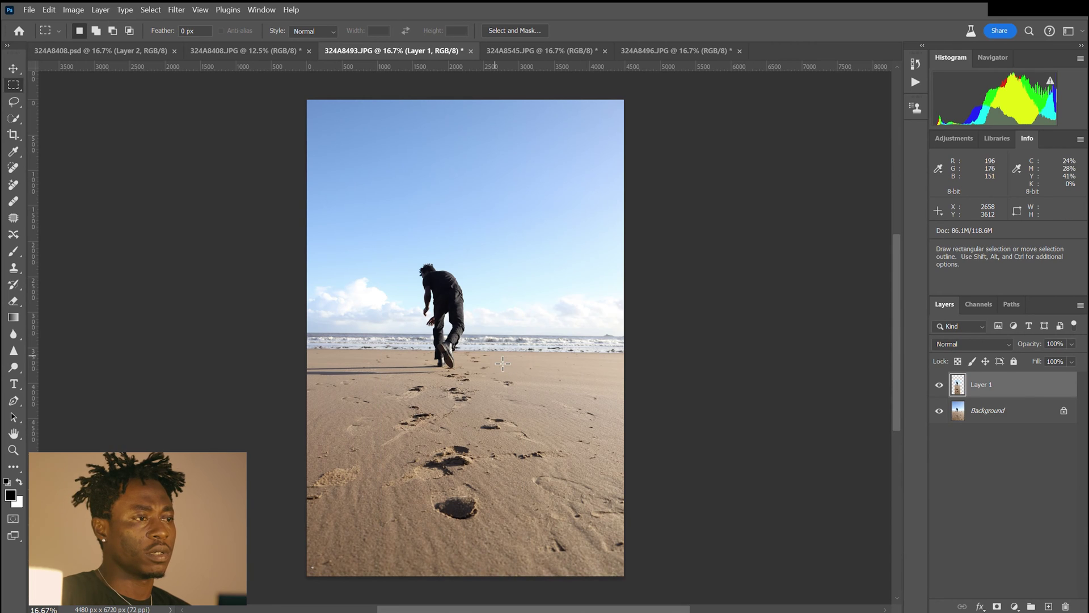
pyautogui.click(13, 69)
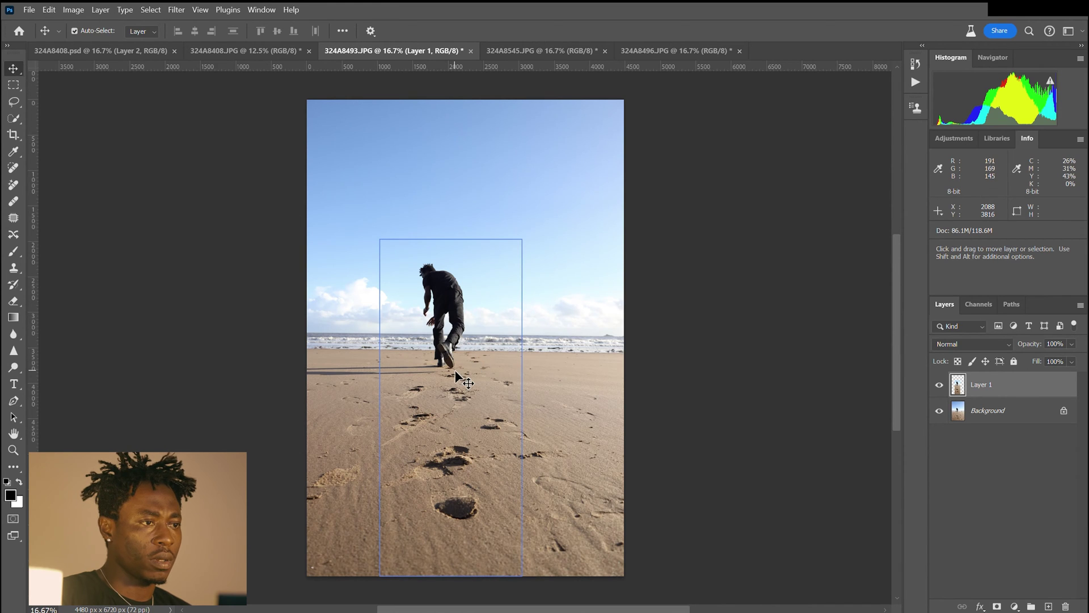
# Drag Layer 1 into 324A8408.JPG and nudge it down to match the horizon.
pyautogui.moveTo(455, 370); pyautogui.dragTo(275, 55)
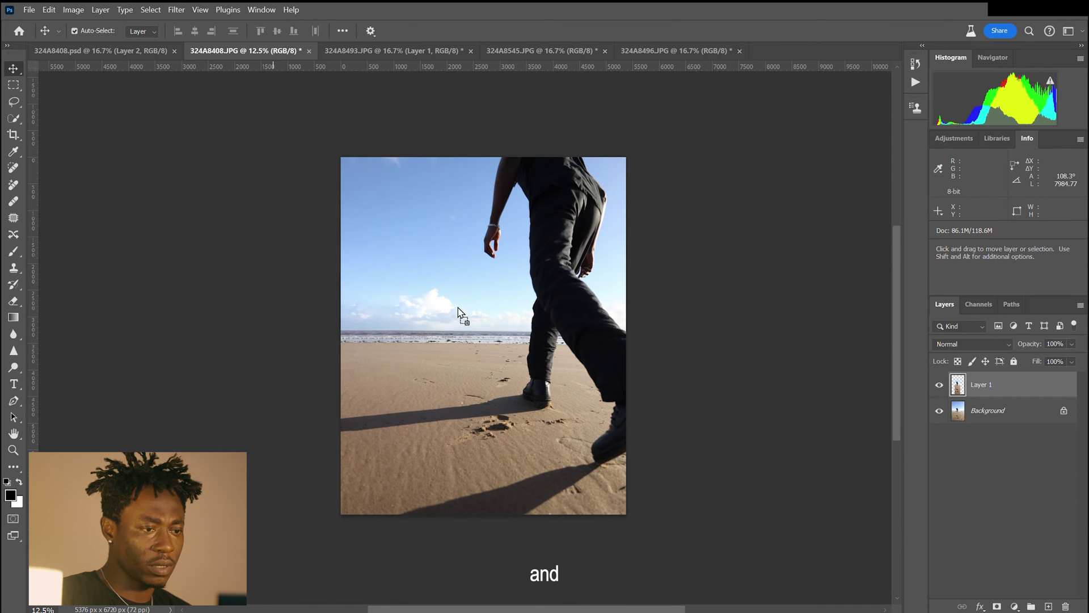
pyautogui.moveTo(458, 313); pyautogui.dragTo(482, 353)
pyautogui.hotkey('ctrl', '+')
pyautogui.hotkey('ctrl', '+')
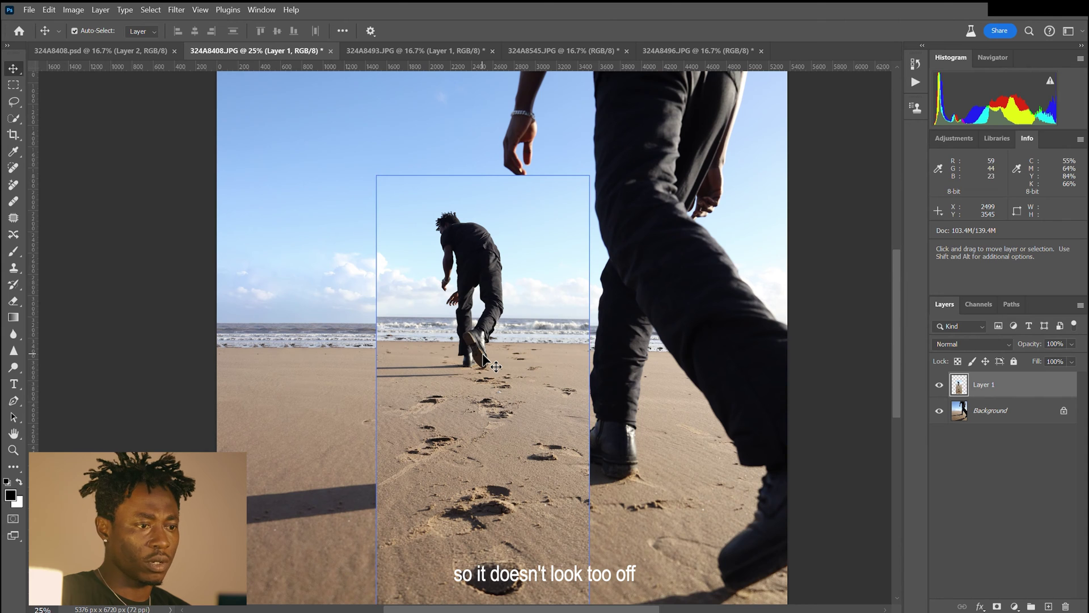
pyautogui.moveTo(460, 303); pyautogui.dragTo(484, 294)
pyautogui.hotkey('ctrl', '+')
pyautogui.hotkey('ctrl', '+')
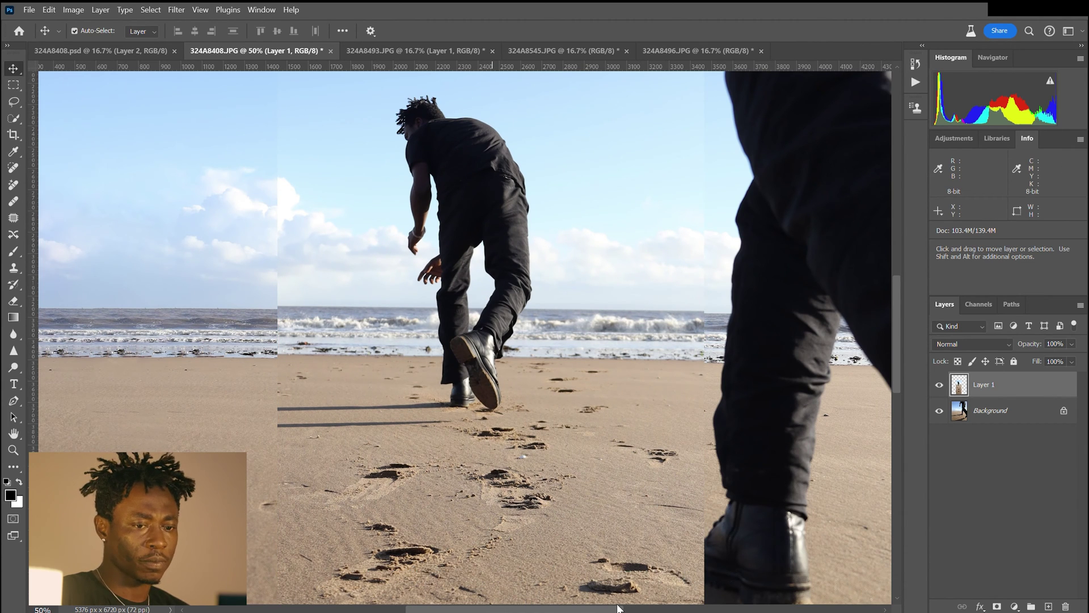
pyautogui.hotkey('ctrl', '-')
pyautogui.hotkey('ctrl', '-')
pyautogui.hotkey('ctrl', '-')
# Add a layer mask to Layer 1 and paint out the sky seam beside the distant man.
pyautogui.click(998, 607)
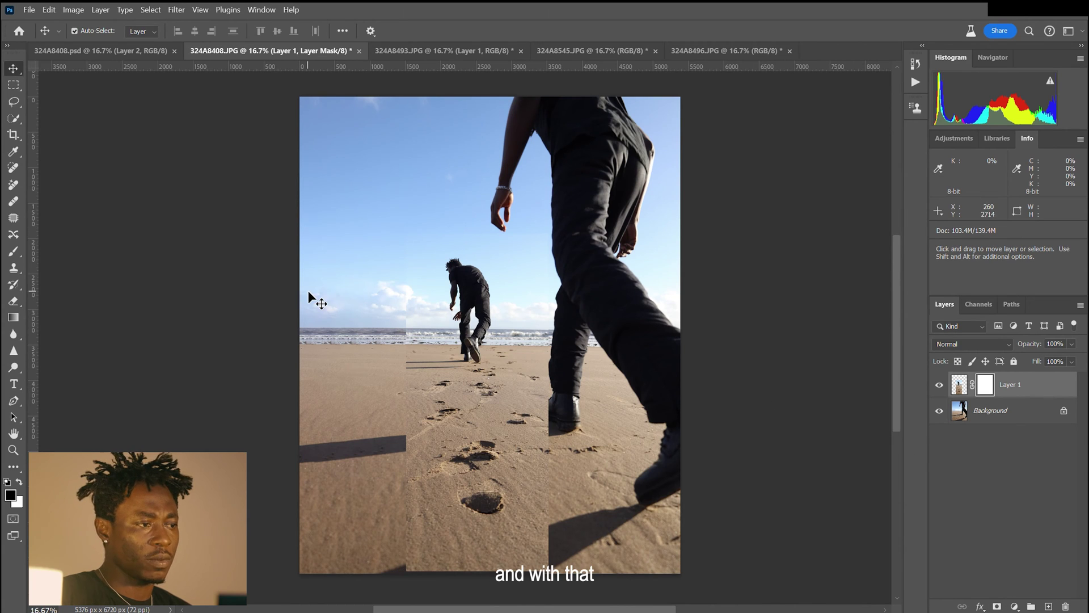
pyautogui.click(14, 251)
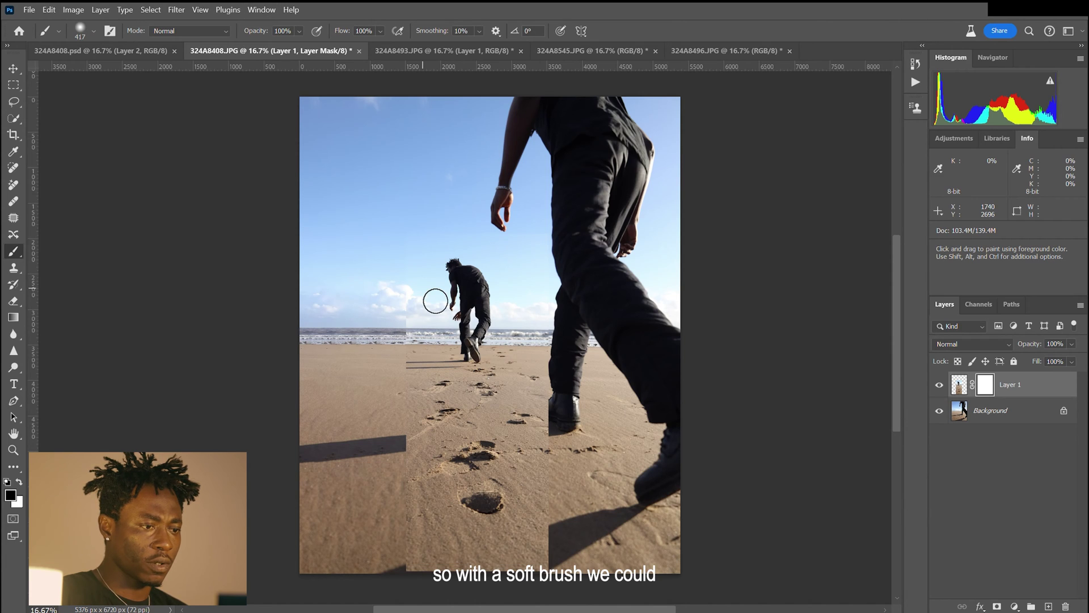
pyautogui.press(']')
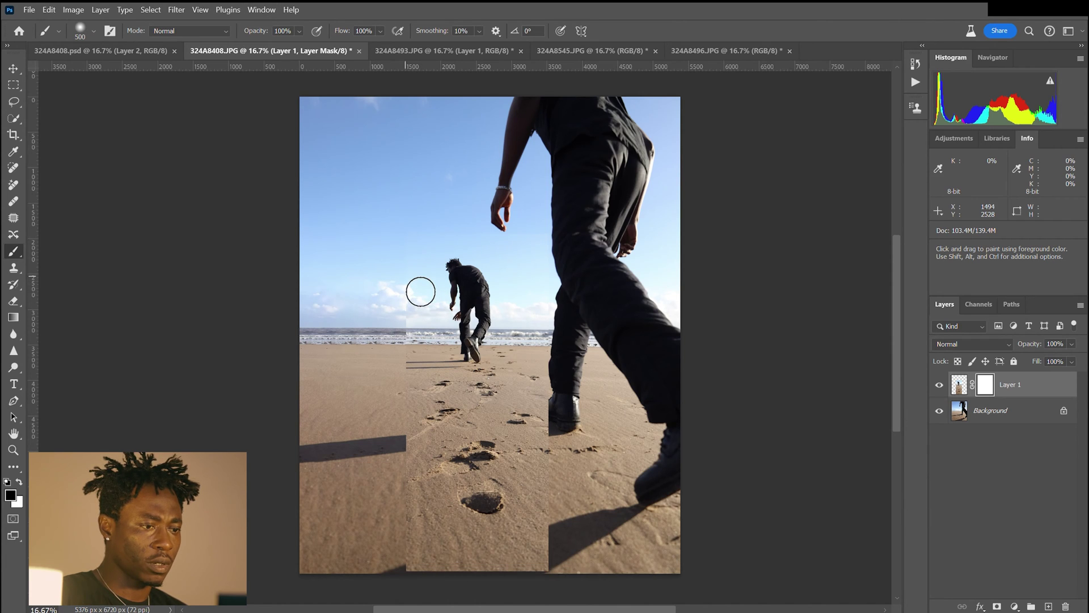
pyautogui.moveTo(418, 289)
pyautogui.mouseDown()
pyautogui.moveTo(418, 370)
pyautogui.moveTo(427, 316)
pyautogui.moveTo(416, 354)
pyautogui.moveTo(411, 320)
pyautogui.moveTo(404, 402)
pyautogui.moveTo(438, 438)
pyautogui.moveTo(434, 455)
pyautogui.moveTo(414, 448)
pyautogui.moveTo(413, 428)
pyautogui.moveTo(410, 459)
pyautogui.moveTo(473, 439)
pyautogui.moveTo(405, 456)
pyautogui.moveTo(546, 439)
pyautogui.moveTo(509, 444)
pyautogui.moveTo(560, 420)
pyautogui.mouseUp()
# Mask the strip so the big man's shadow shows and the lower sand seam disappears.
pyautogui.press('[')
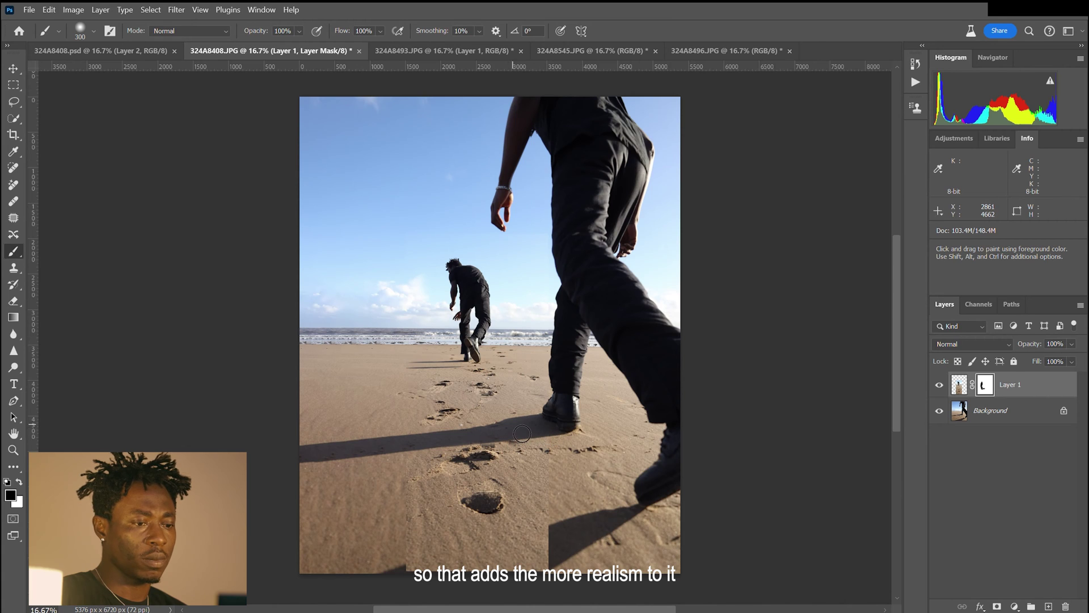
pyautogui.moveTo(522, 434); pyautogui.dragTo(547, 431)
pyautogui.press(']')
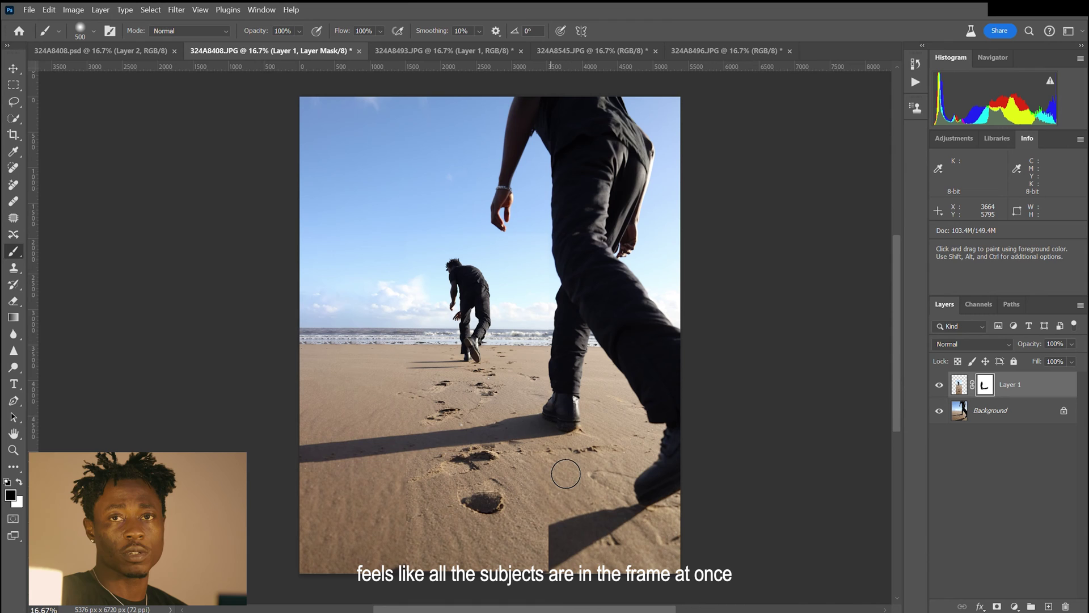
pyautogui.moveTo(566, 474)
pyautogui.mouseDown()
pyautogui.moveTo(471, 543)
pyautogui.moveTo(427, 490)
pyautogui.moveTo(415, 546)
pyautogui.moveTo(437, 540)
pyautogui.moveTo(424, 578)
pyautogui.moveTo(482, 593)
pyautogui.moveTo(529, 578)
pyautogui.moveTo(549, 550)
pyautogui.mouseUp()
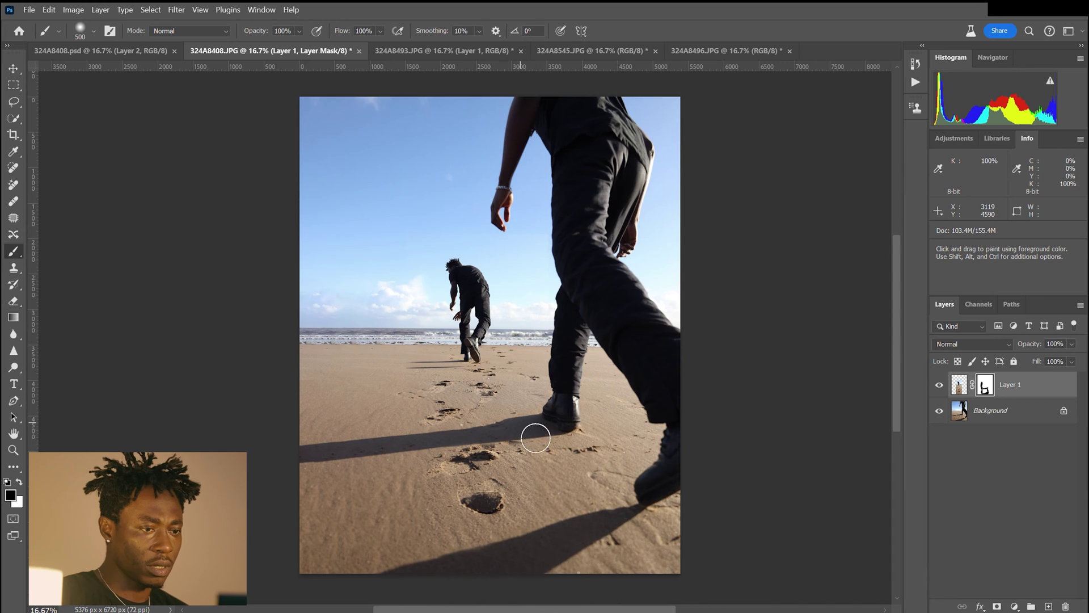
pyautogui.moveTo(536, 438)
pyautogui.mouseDown()
pyautogui.moveTo(557, 429)
pyautogui.moveTo(536, 280)
pyautogui.moveTo(547, 286)
pyautogui.moveTo(506, 249)
pyautogui.moveTo(452, 249)
pyautogui.moveTo(415, 279)
pyautogui.moveTo(424, 314)
pyautogui.moveTo(439, 312)
pyautogui.moveTo(423, 388)
pyautogui.moveTo(434, 373)
pyautogui.moveTo(394, 406)
pyautogui.mouseUp()
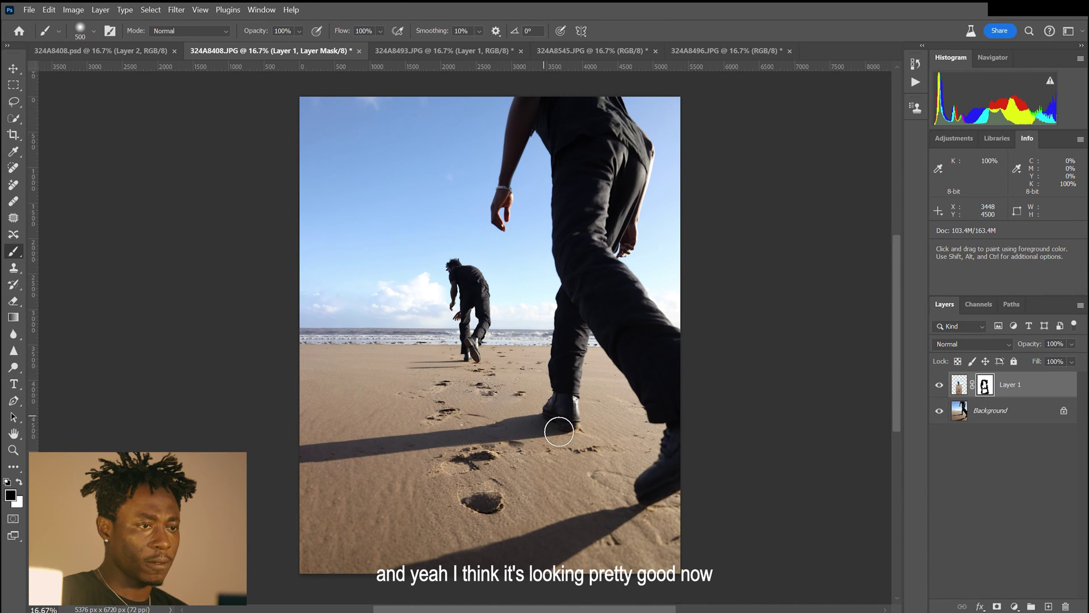
pyautogui.hotkey('ctrl', '-')
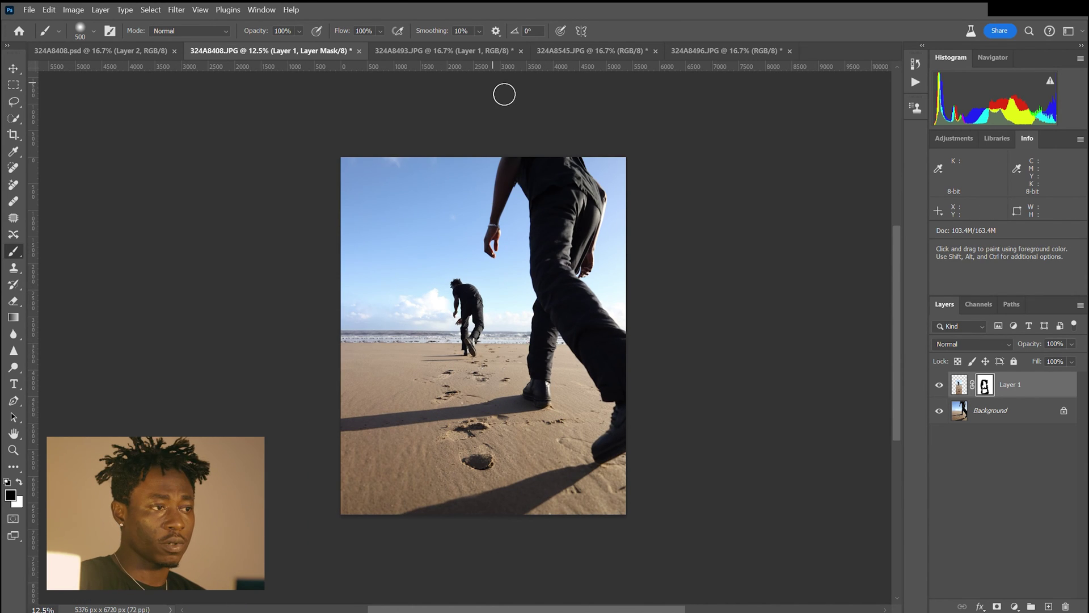
# Copy a marquee around the crouching man in 324A8545.JPG to a new layer, then return to 324A8408.JPG.
pyautogui.click(590, 50)
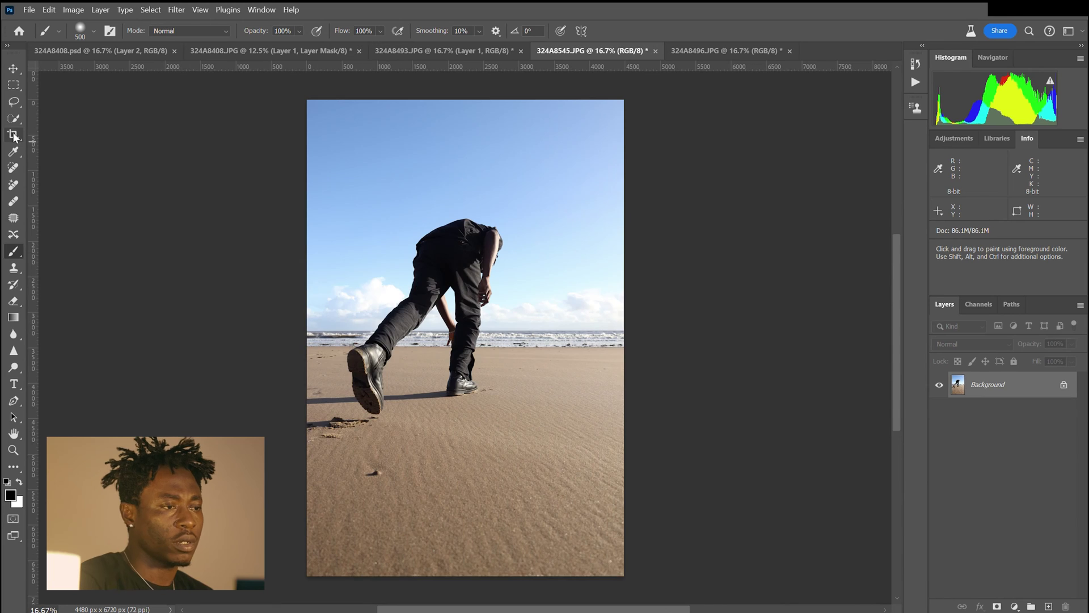
pyautogui.click(14, 86)
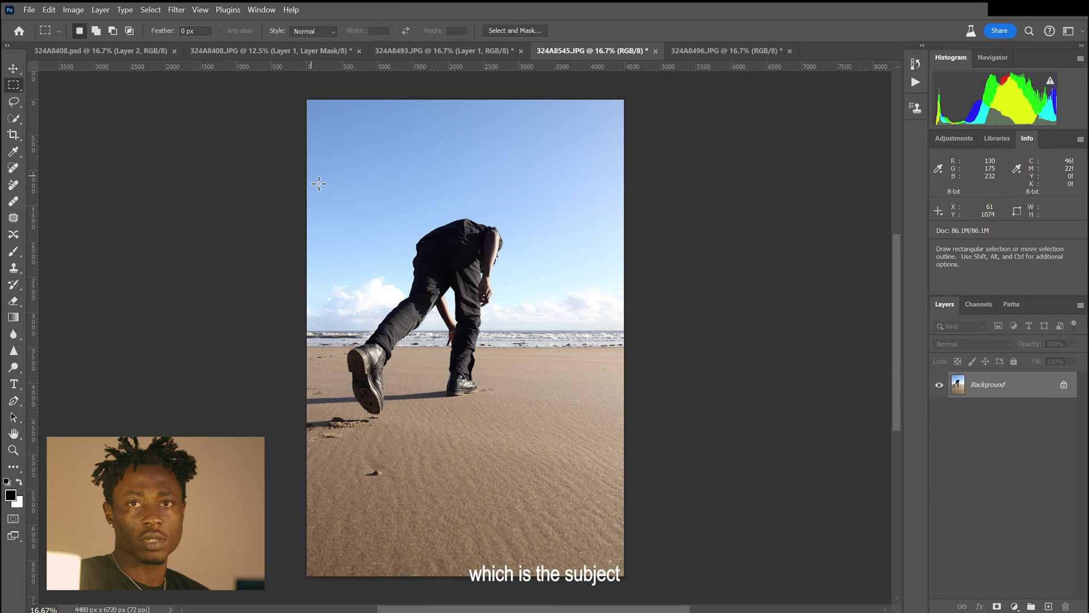
pyautogui.moveTo(318, 183); pyautogui.dragTo(525, 586)
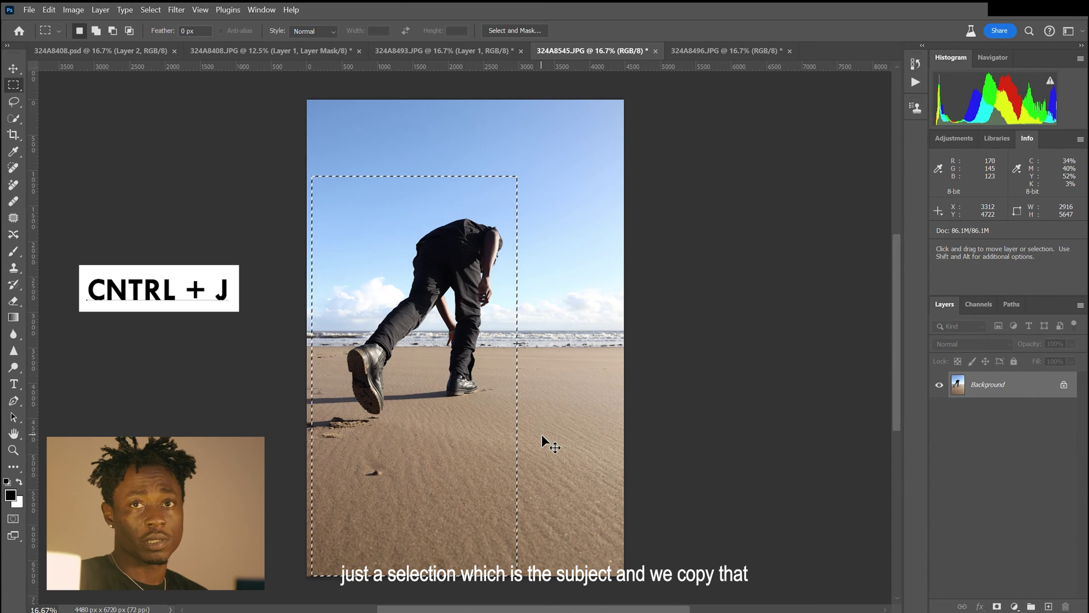
pyautogui.hotkey('ctrl', 'j')
pyautogui.press('v')
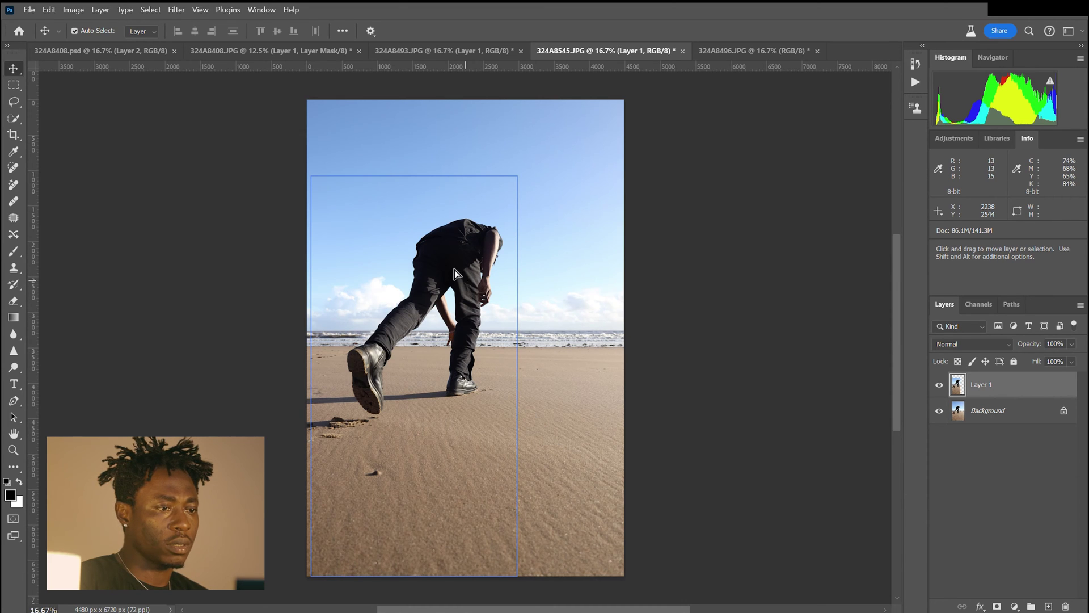
pyautogui.click(316, 53)
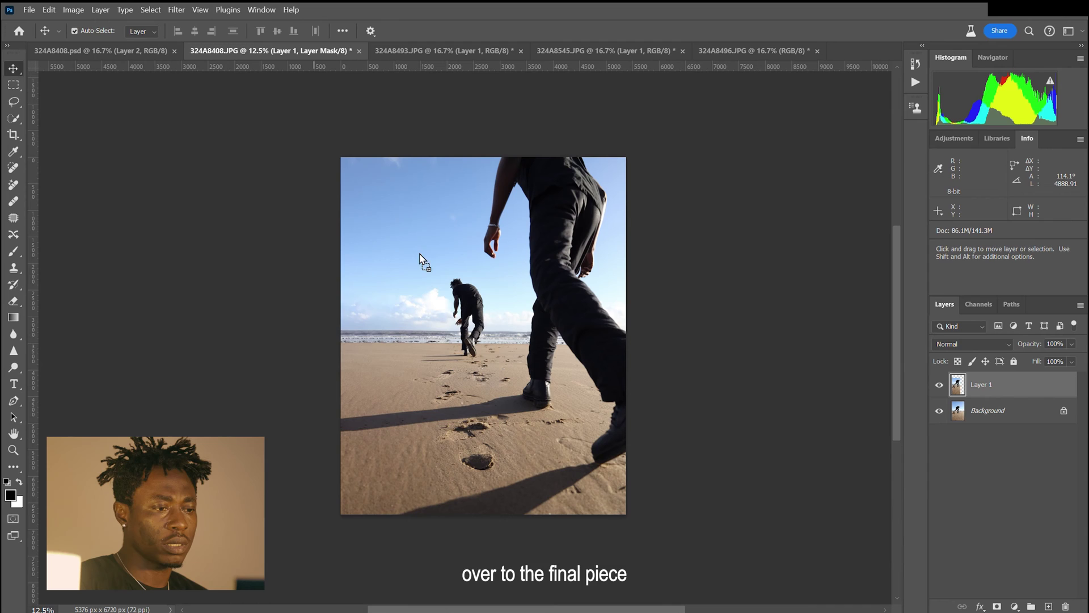
# Drop the crouching man into 324A8408.JPG as Layer 2 and keep it selected.
pyautogui.moveTo(420, 256); pyautogui.dragTo(390, 344)
pyautogui.hotkey('ctrl', 't')
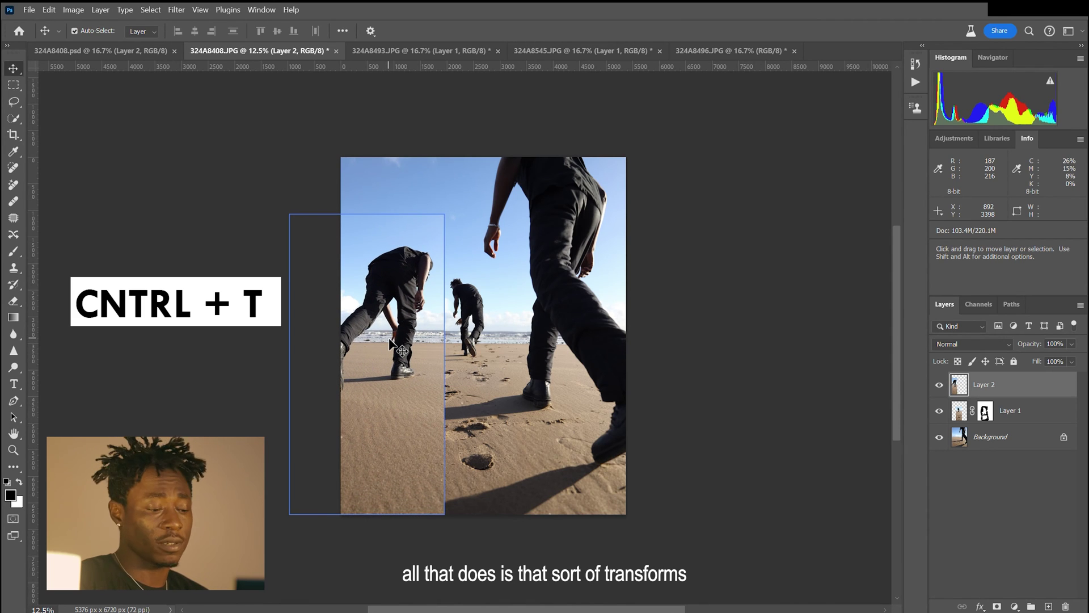
pyautogui.press('Return')
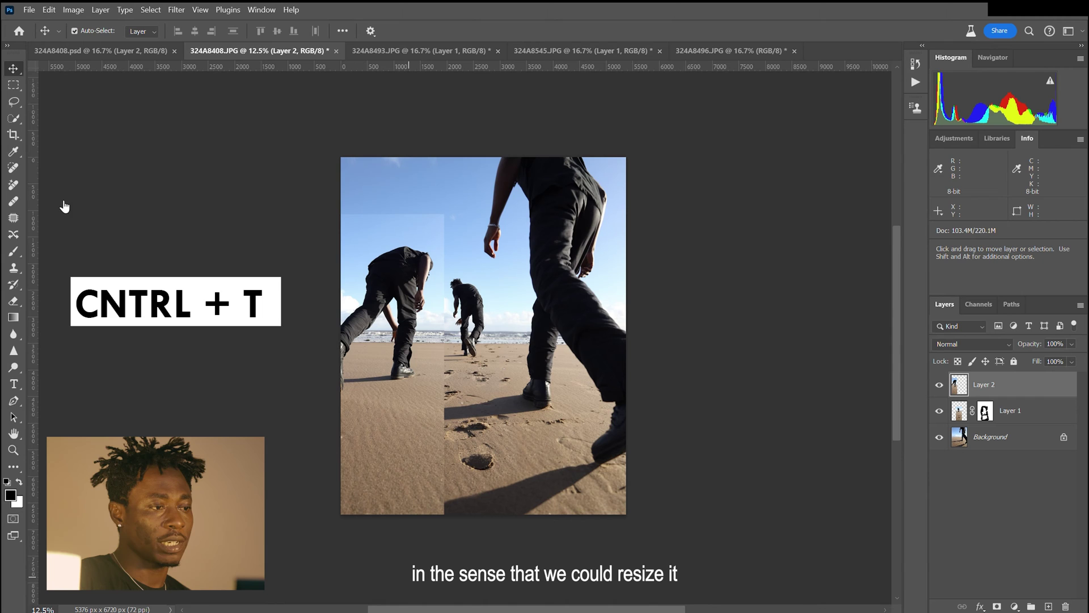
pyautogui.click(495, 302)
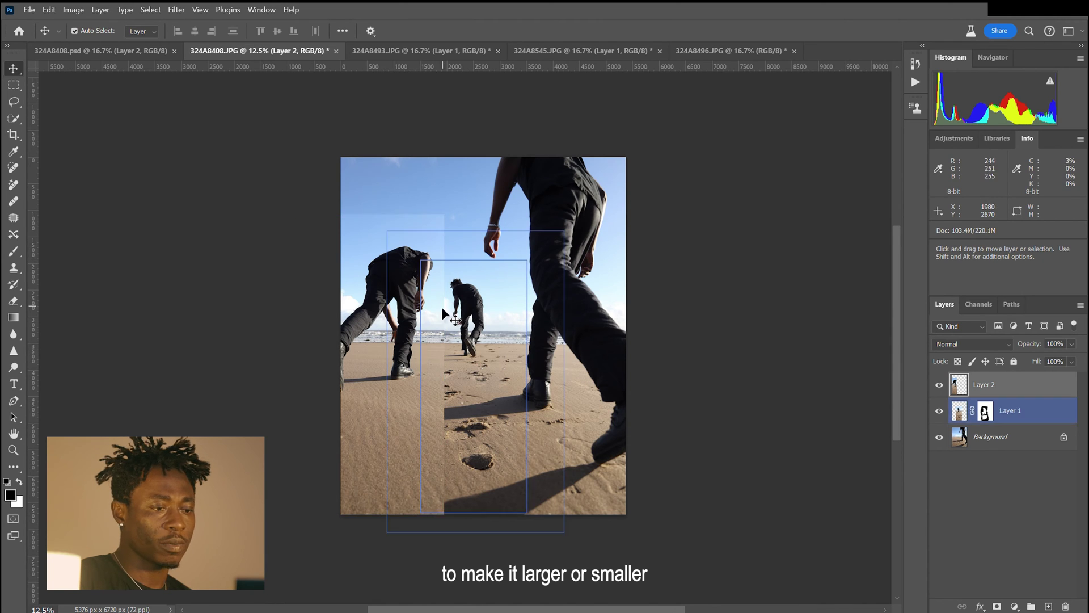
pyautogui.click(394, 312)
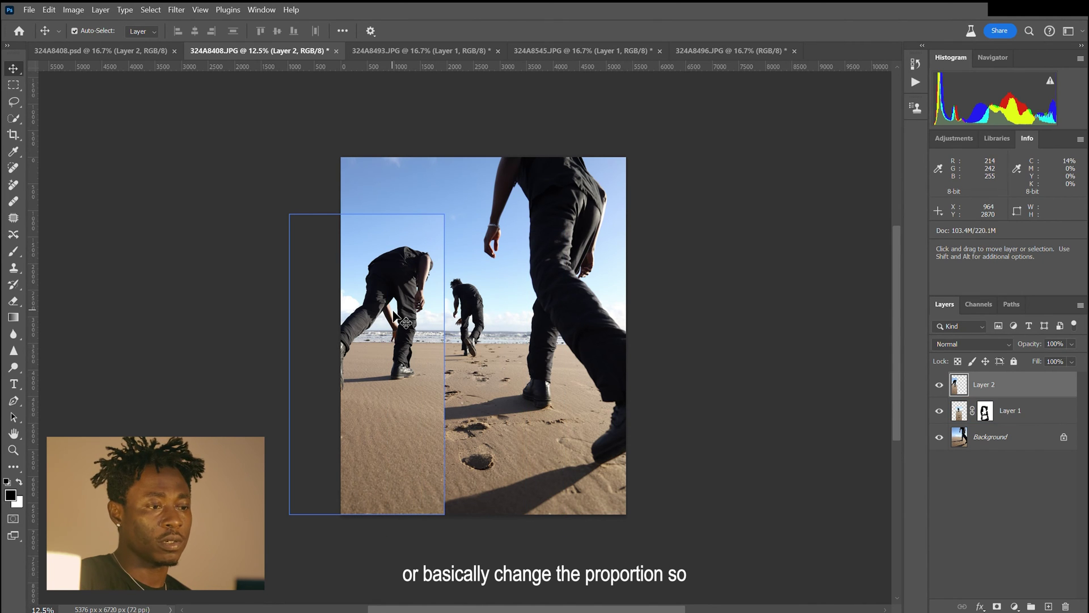
# Scale Layer 2 to about 111% and align it against the image's left edge.
pyautogui.hotkey('ctrl', 't')
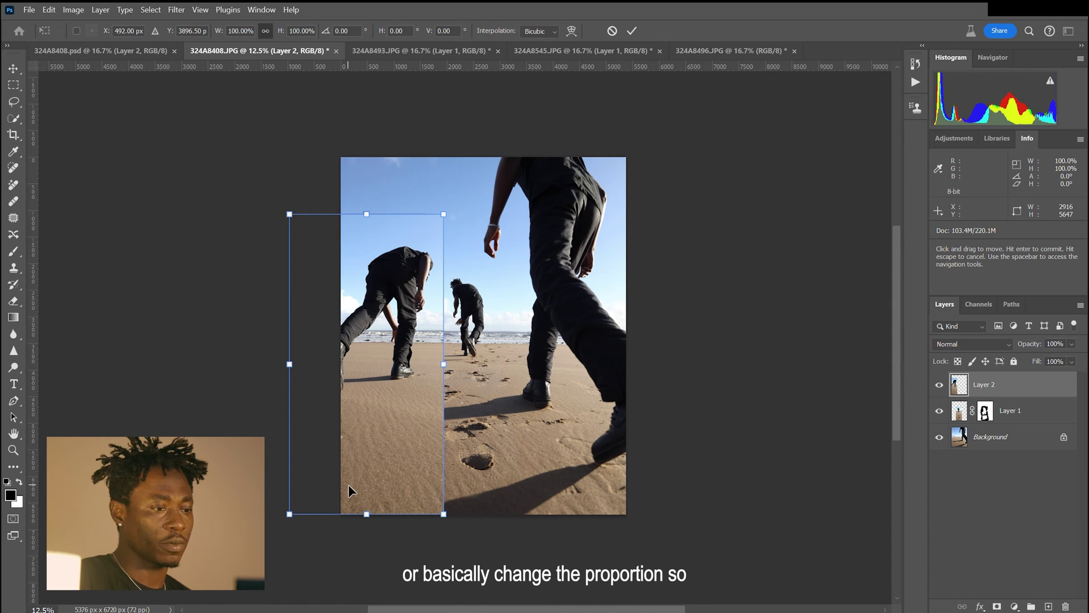
pyautogui.moveTo(290, 514); pyautogui.dragTo(270, 552)
pyautogui.moveTo(383, 476); pyautogui.dragTo(355, 461)
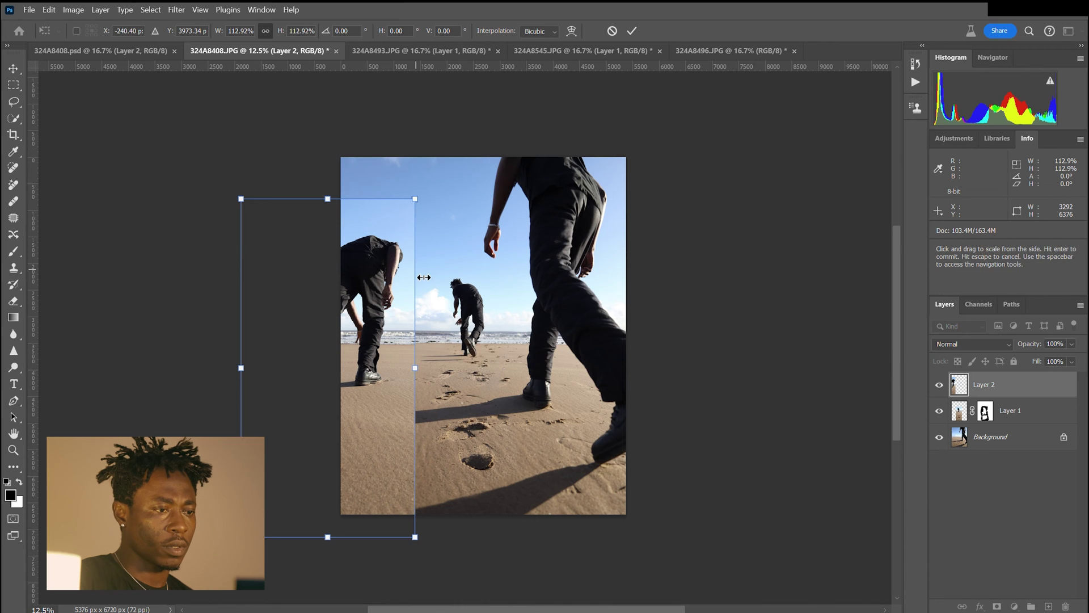
pyautogui.moveTo(422, 206); pyautogui.dragTo(426, 206)
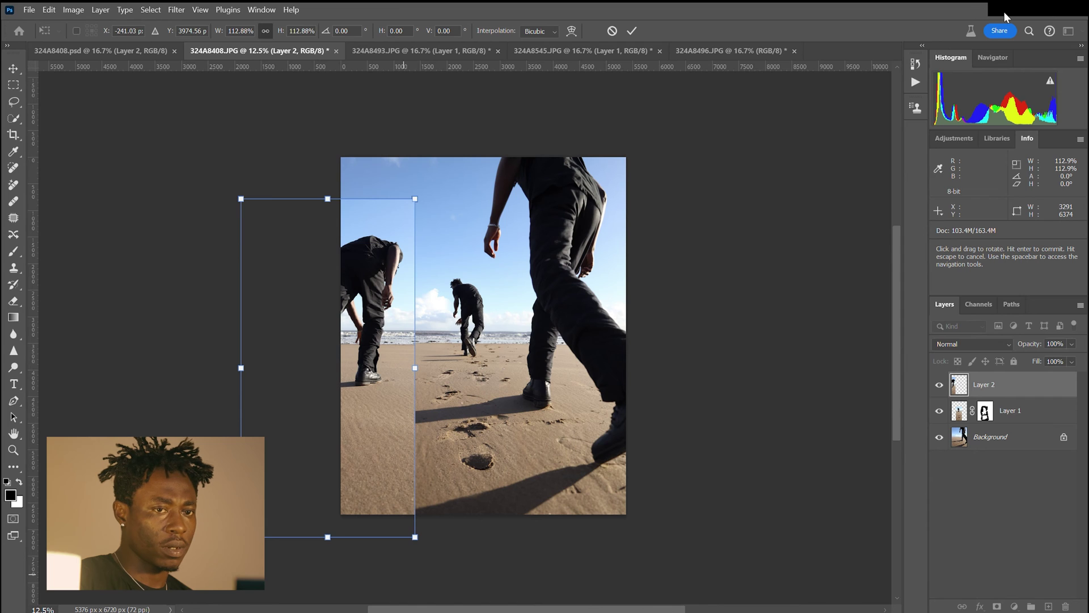
pyautogui.moveTo(389, 390); pyautogui.dragTo(401, 393)
pyautogui.moveTo(426, 202); pyautogui.dragTo(426, 214)
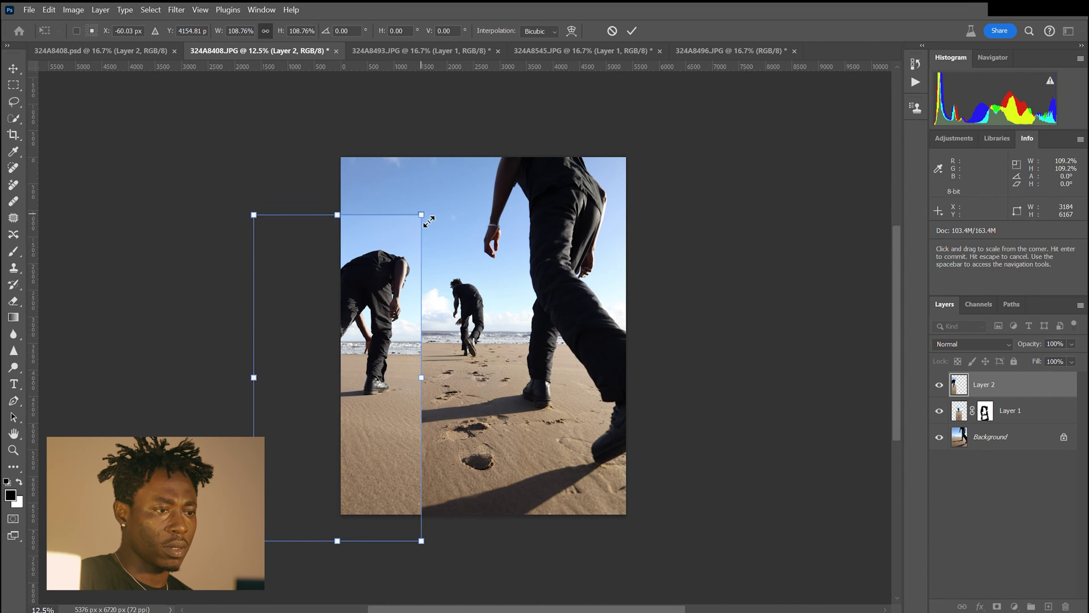
pyautogui.moveTo(405, 336); pyautogui.dragTo(404, 319)
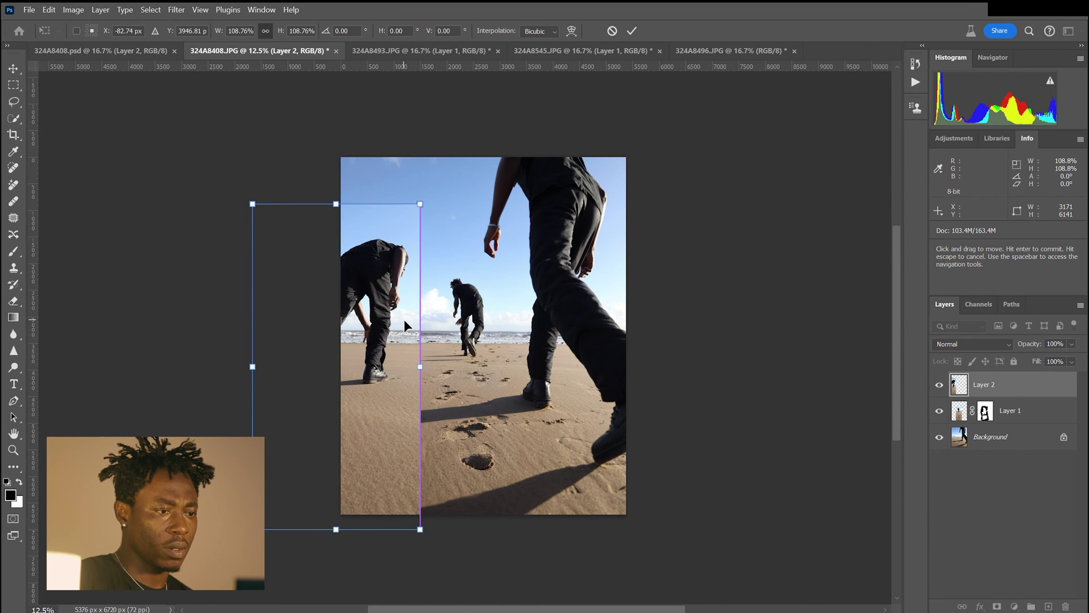
pyautogui.moveTo(421, 529); pyautogui.dragTo(413, 510)
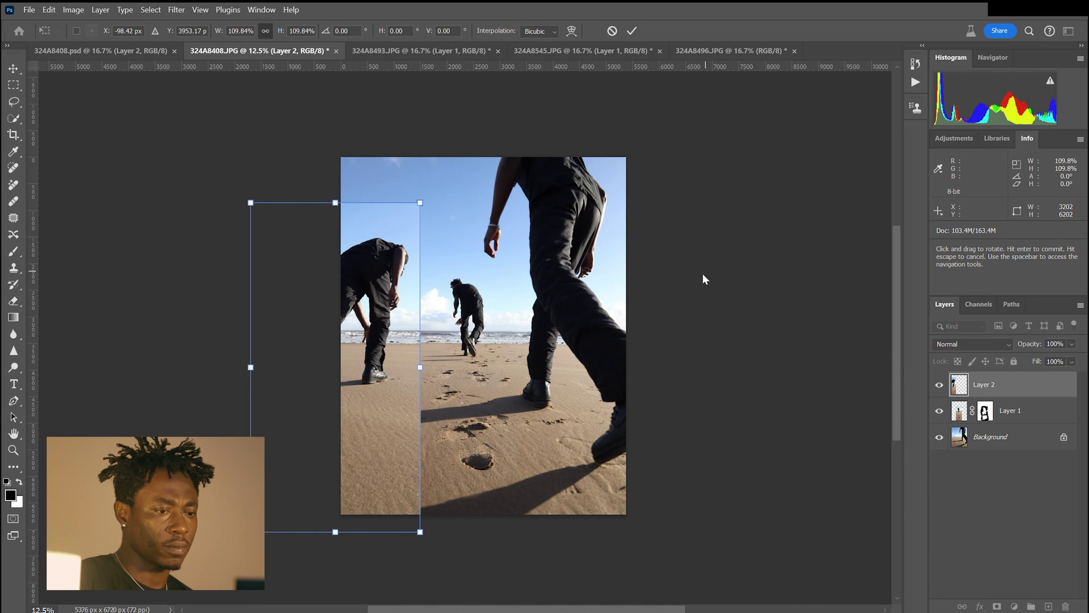
pyautogui.moveTo(250, 532); pyautogui.dragTo(248, 534)
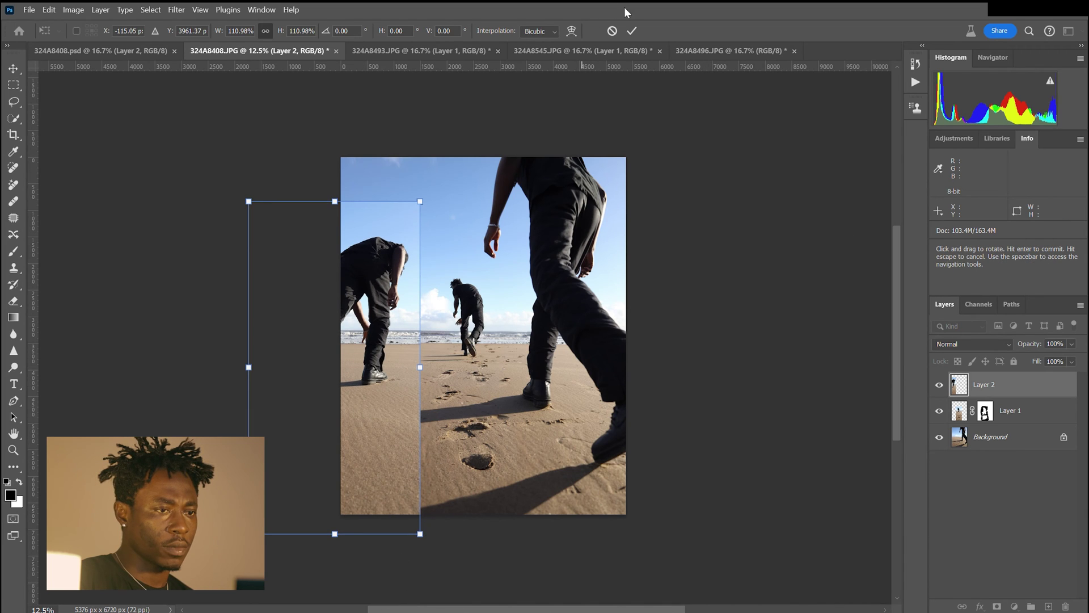
pyautogui.click(632, 31)
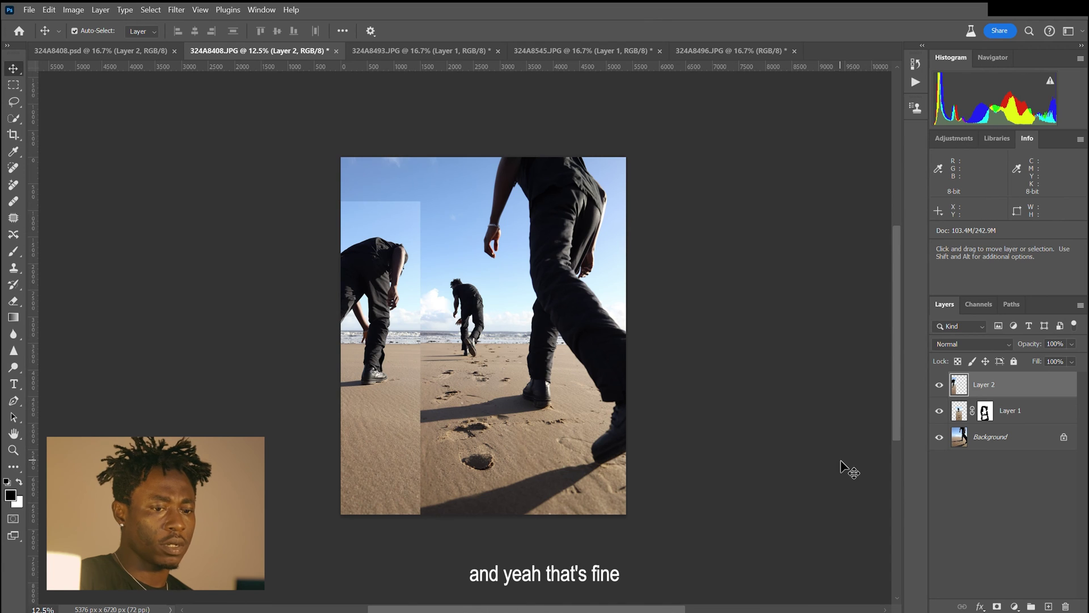
# Add a white mask to Layer 2 and paint out the hard seam at its lower edge.
pyautogui.click(998, 606)
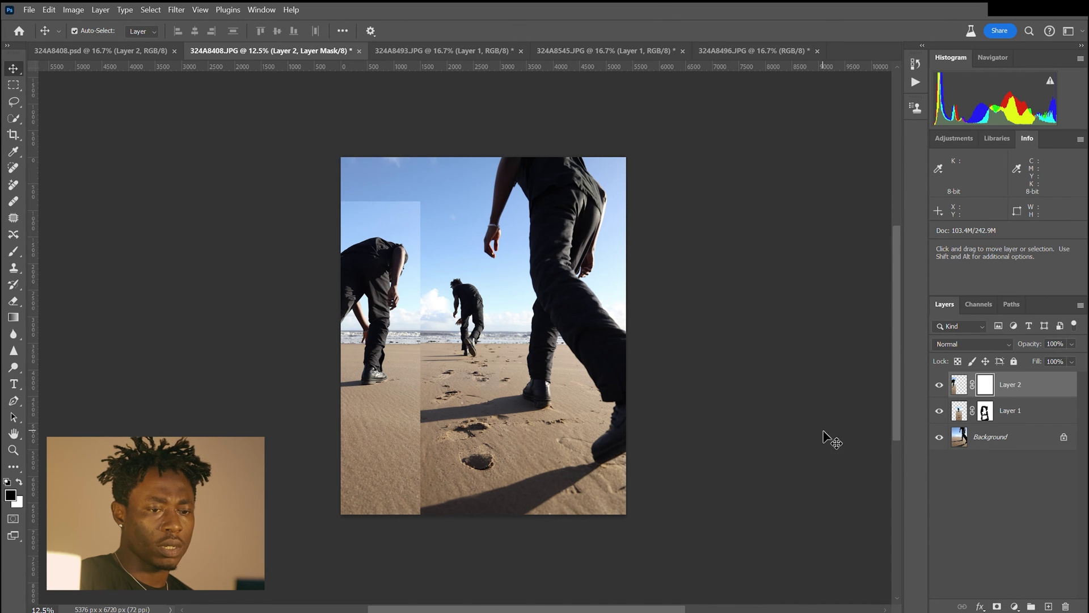
pyautogui.click(13, 253)
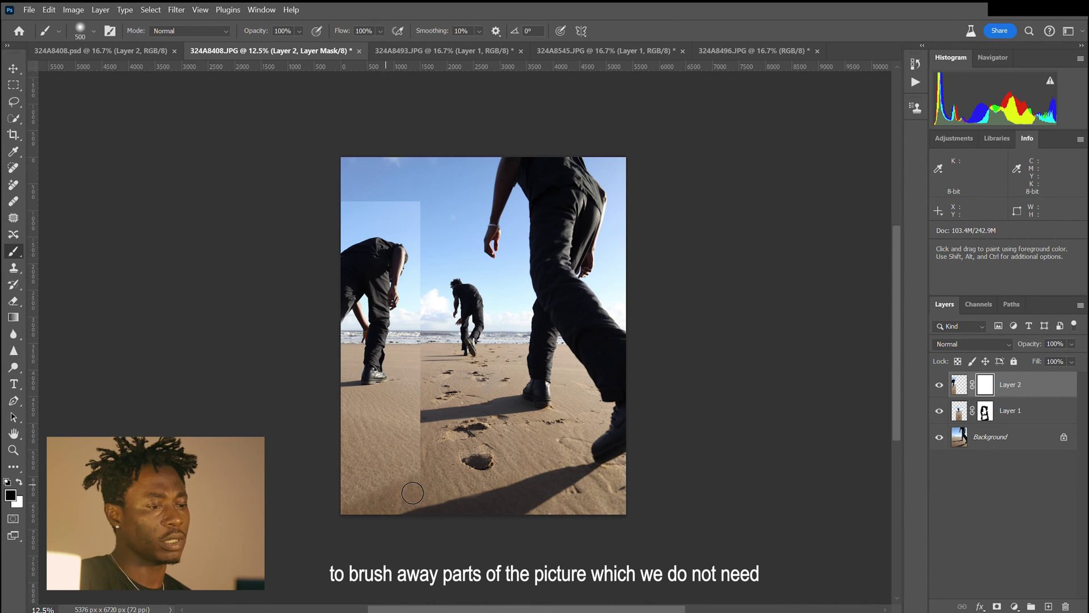
pyautogui.press(']')
pyautogui.press(']')
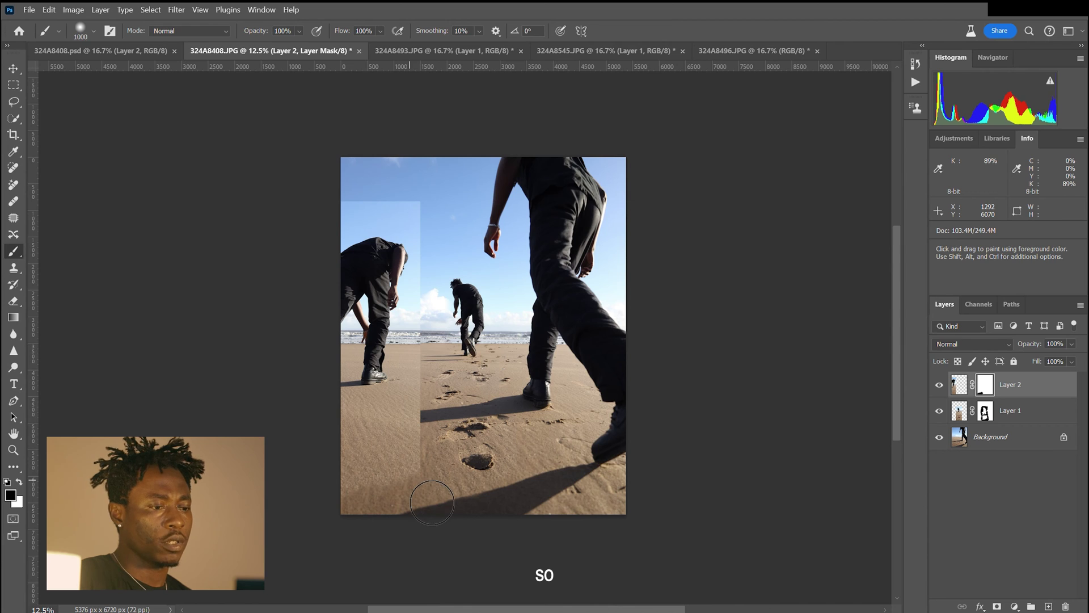
pyautogui.moveTo(432, 502)
pyautogui.mouseDown()
pyautogui.moveTo(444, 465)
pyautogui.moveTo(396, 513)
pyautogui.moveTo(448, 458)
pyautogui.moveTo(378, 514)
pyautogui.moveTo(415, 458)
pyautogui.moveTo(452, 442)
pyautogui.moveTo(358, 482)
pyautogui.moveTo(441, 436)
pyautogui.moveTo(400, 457)
pyautogui.moveTo(437, 449)
pyautogui.moveTo(458, 384)
pyautogui.moveTo(427, 341)
pyautogui.moveTo(446, 364)
pyautogui.moveTo(452, 314)
pyautogui.moveTo(425, 299)
pyautogui.moveTo(437, 265)
pyautogui.moveTo(425, 232)
pyautogui.moveTo(438, 218)
pyautogui.moveTo(398, 210)
pyautogui.moveTo(349, 245)
pyautogui.moveTo(387, 234)
pyautogui.moveTo(408, 245)
pyautogui.moveTo(411, 232)
pyautogui.moveTo(328, 232)
pyautogui.mouseUp()
pyautogui.press('[')
pyautogui.press('[')
pyautogui.press('[')
pyautogui.press('[')
pyautogui.press('[')
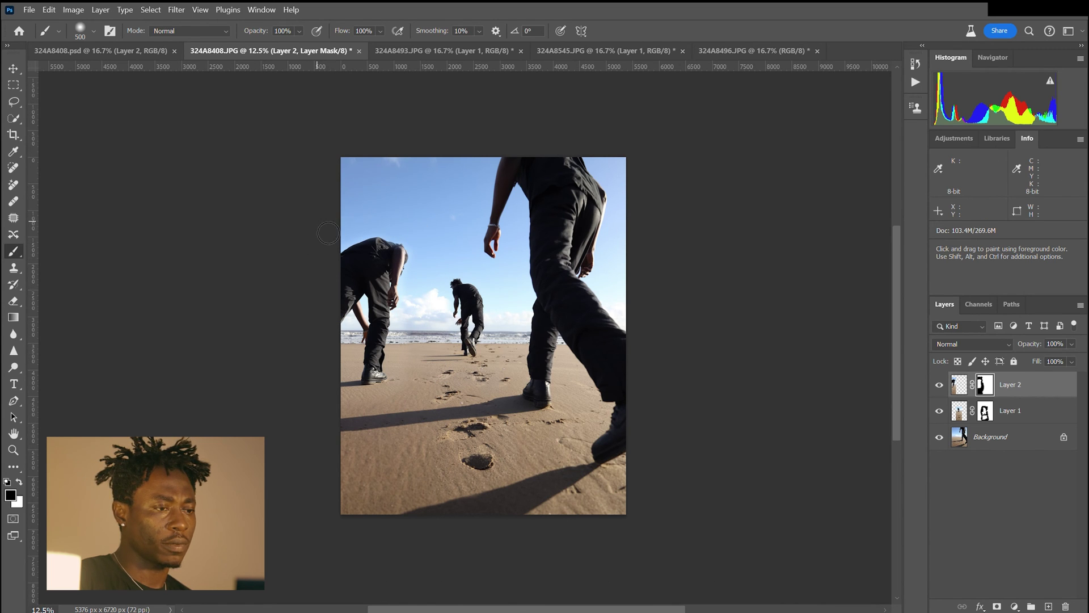
# Paint black on the mask to hide the strip edge through sky and beach.
pyautogui.click(20, 482)
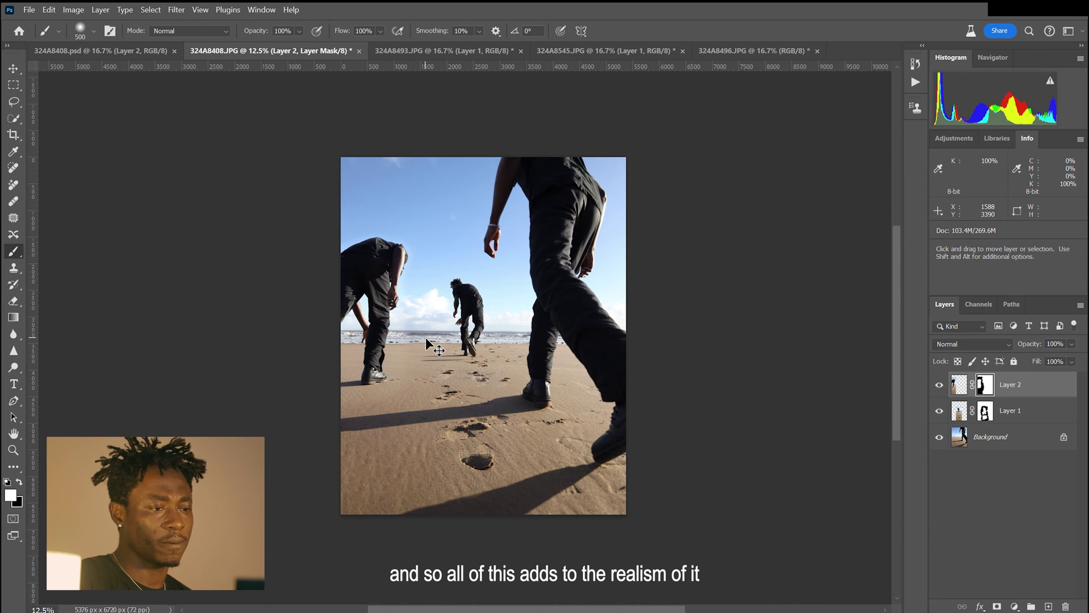
pyautogui.scroll(3, 426, 337)
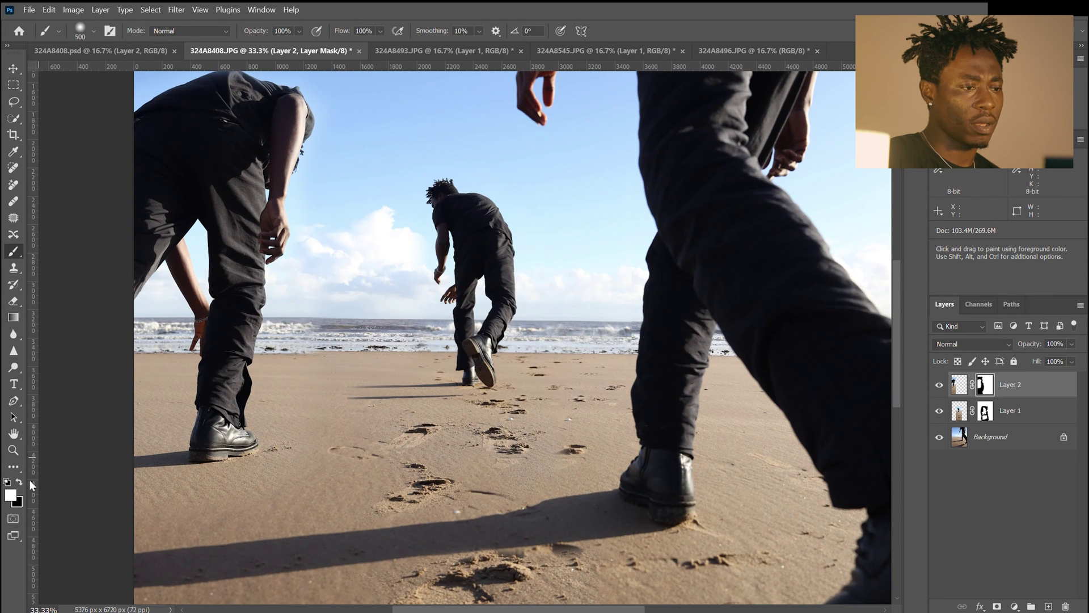
pyautogui.press('x')
pyautogui.moveTo(373, 318)
pyautogui.mouseDown()
pyautogui.moveTo(353, 312)
pyautogui.moveTo(391, 272)
pyautogui.moveTo(312, 426)
pyautogui.moveTo(177, 429)
pyautogui.mouseUp()
pyautogui.hotkey('ctrl', '-')
pyautogui.hotkey('ctrl', '-')
pyautogui.hotkey('ctrl', '-')
pyautogui.hotkey('ctrl', '-')
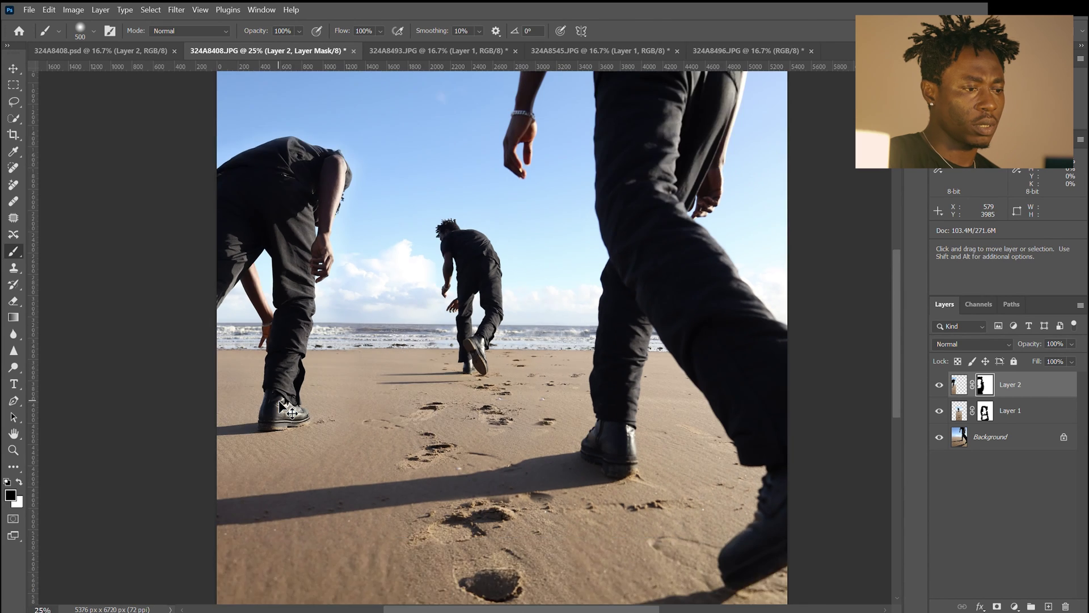
pyautogui.hotkey('ctrl', '+')
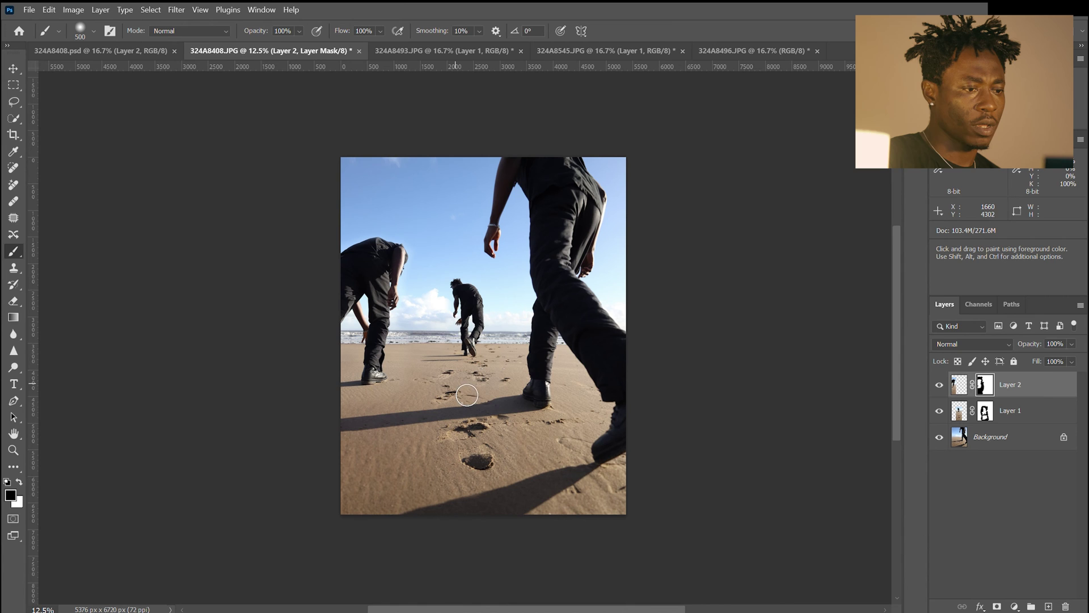
pyautogui.scroll(2, 445, 392)
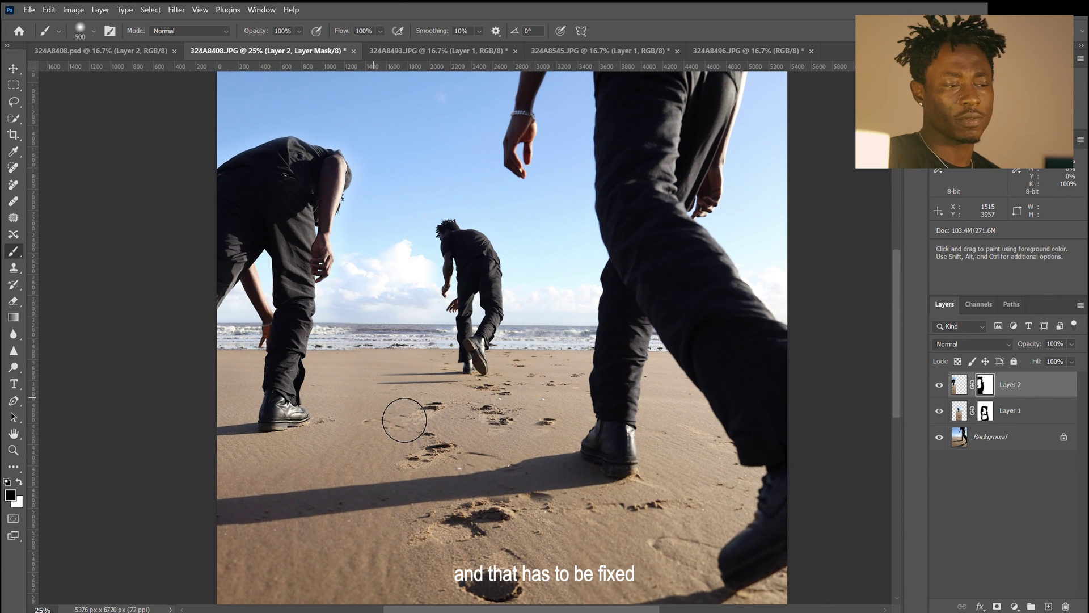
pyautogui.scroll(-2, 403, 417)
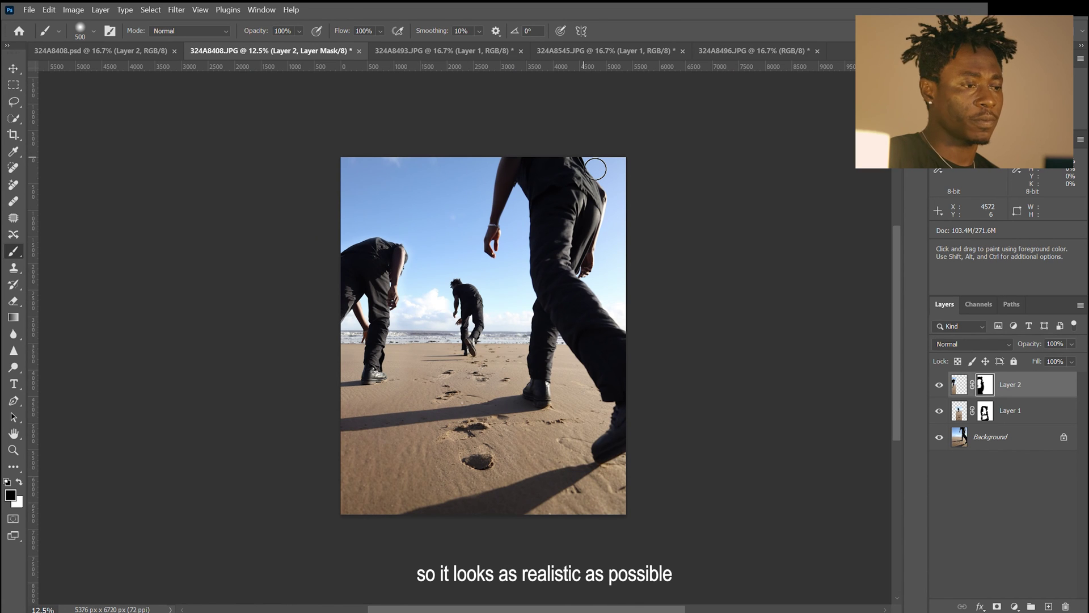
# In 324A8496.JPG, lasso the man's long shadow on the sand and copy it to a new layer.
pyautogui.click(714, 53)
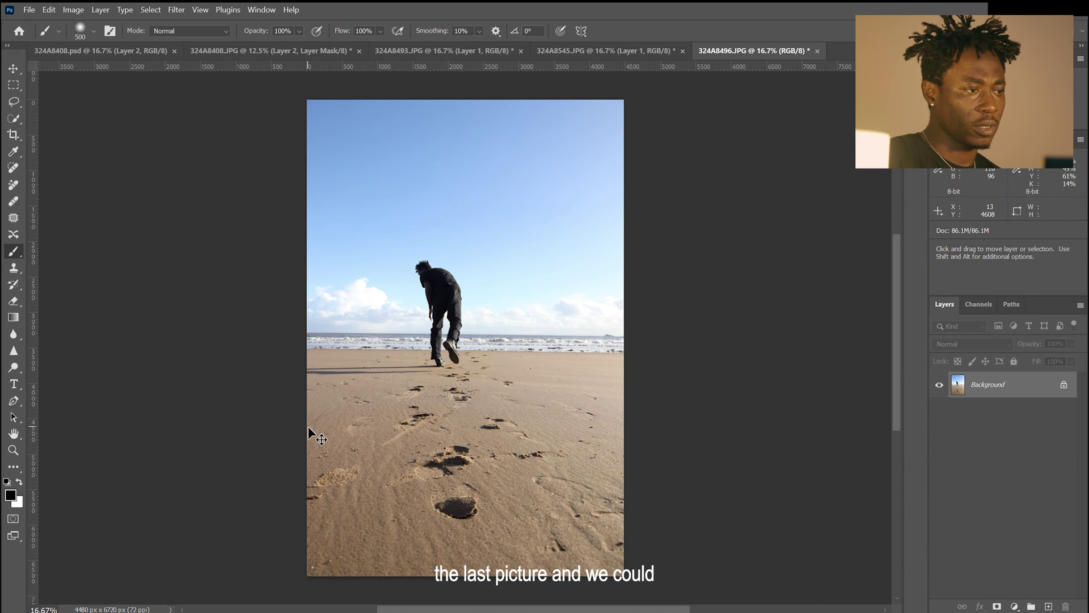
pyautogui.hotkey('ctrl', '+')
pyautogui.hotkey('ctrl', '+')
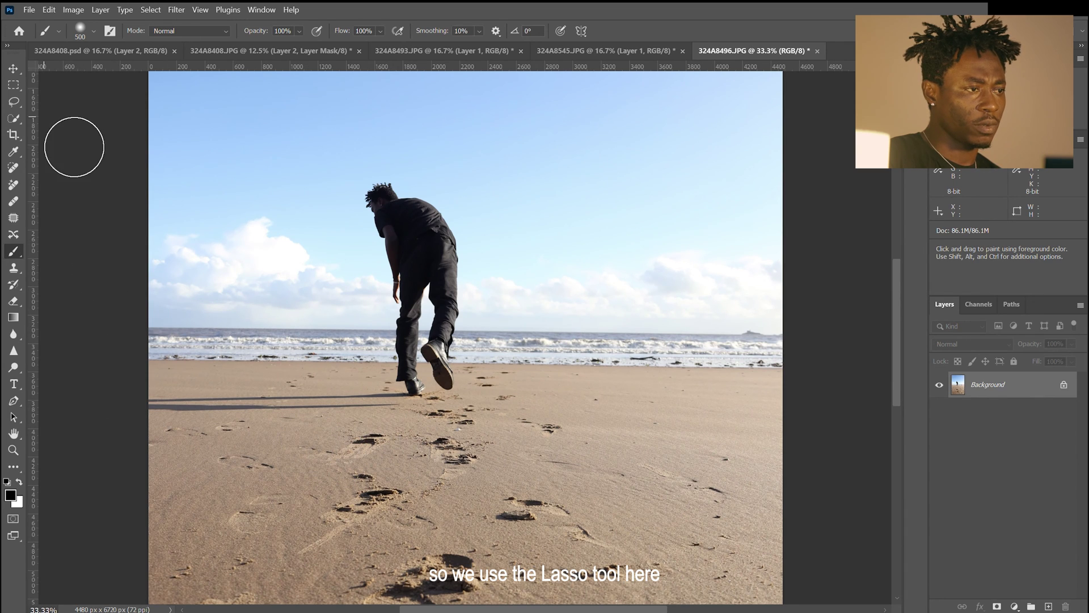
pyautogui.click(14, 102)
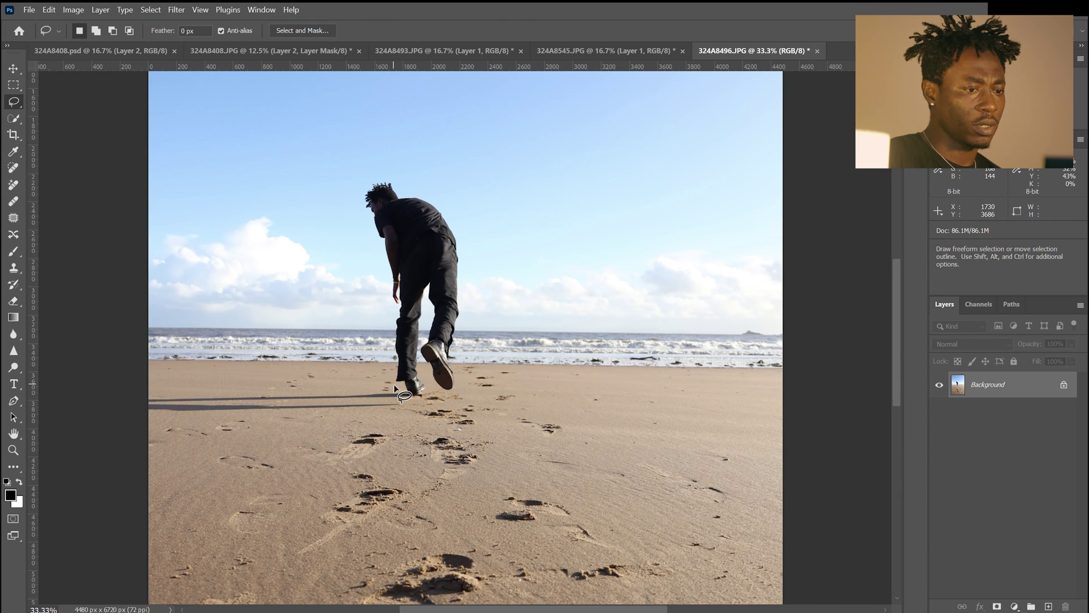
pyautogui.moveTo(395, 387); pyautogui.dragTo(214, 384)
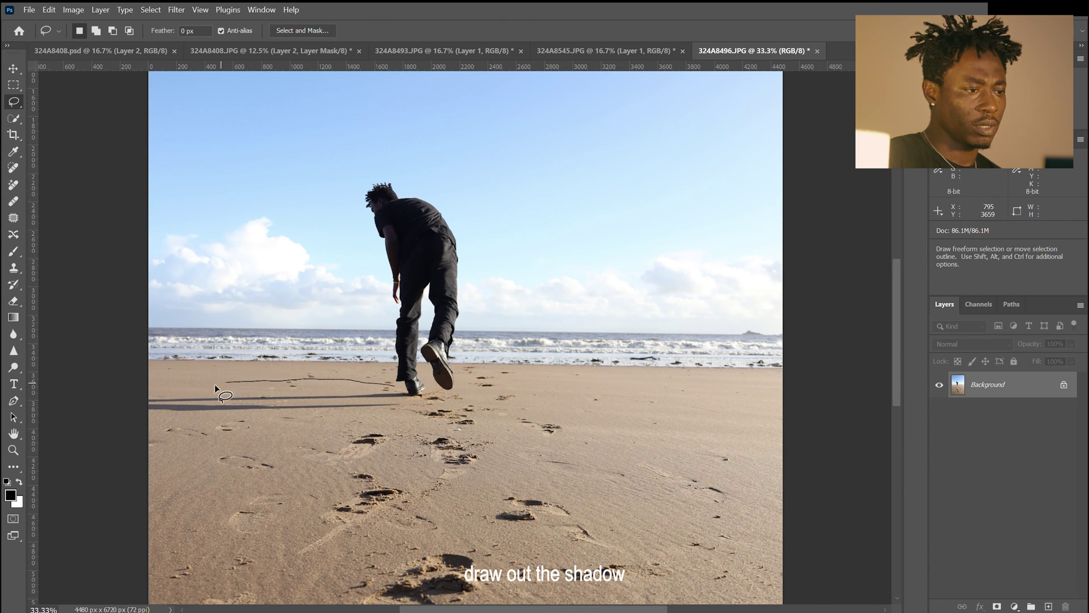
pyautogui.moveTo(124, 398)
pyautogui.mouseDown()
pyautogui.moveTo(153, 428)
pyautogui.moveTo(227, 429)
pyautogui.moveTo(332, 426)
pyautogui.moveTo(414, 395)
pyautogui.mouseUp()
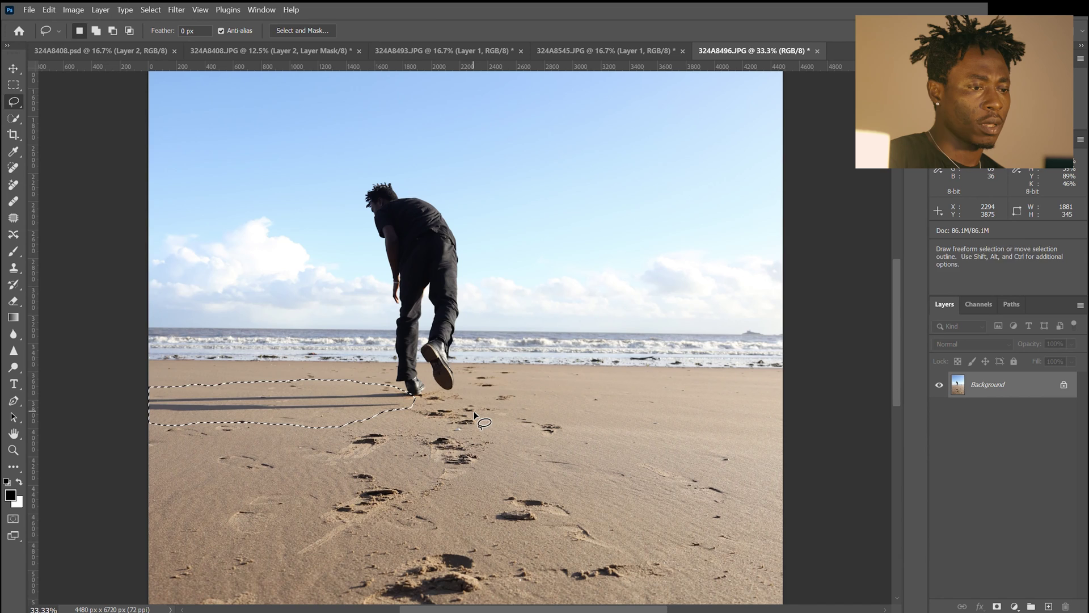
pyautogui.hotkey('ctrl', '-')
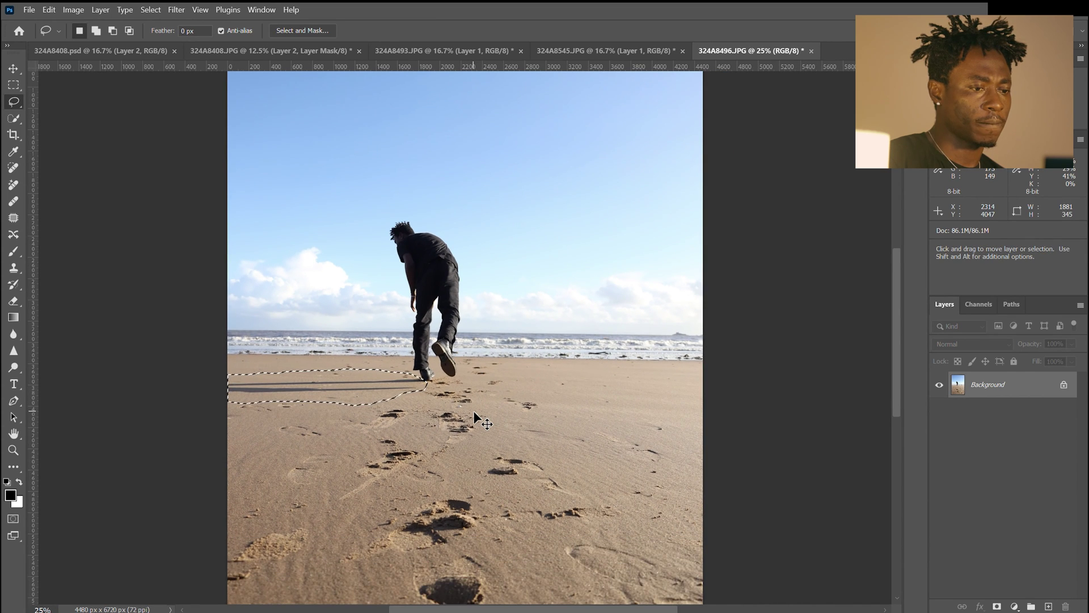
pyautogui.hotkey('ctrl', 'j')
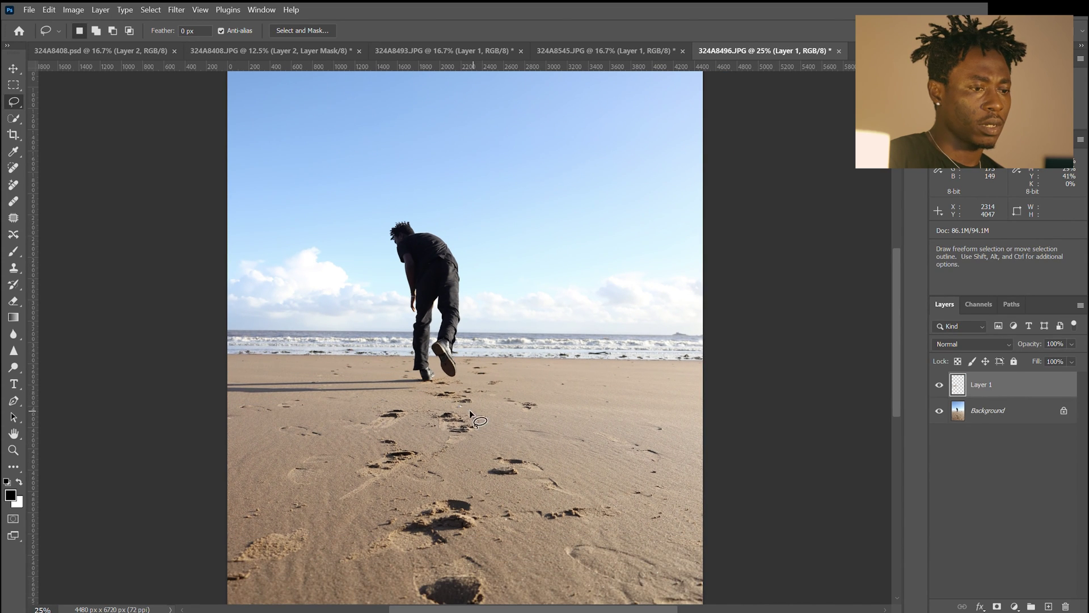
# Drag the shadow layer into the 324A8408.JPG composite as Layer 3.
pyautogui.press('v')
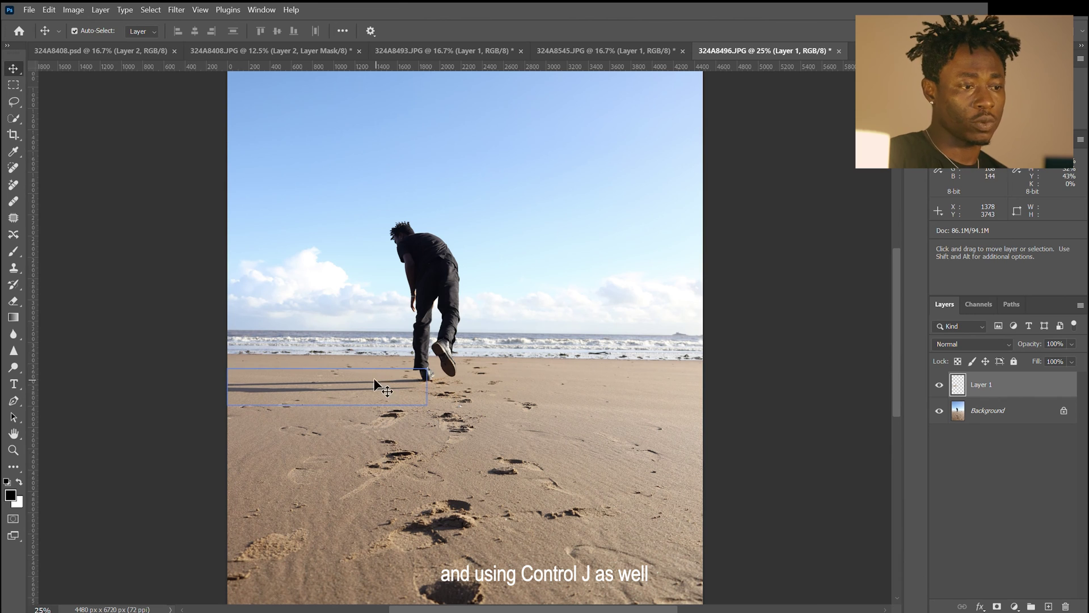
pyautogui.moveTo(358, 380); pyautogui.dragTo(284, 58)
pyautogui.moveTo(411, 345); pyautogui.dragTo(397, 357)
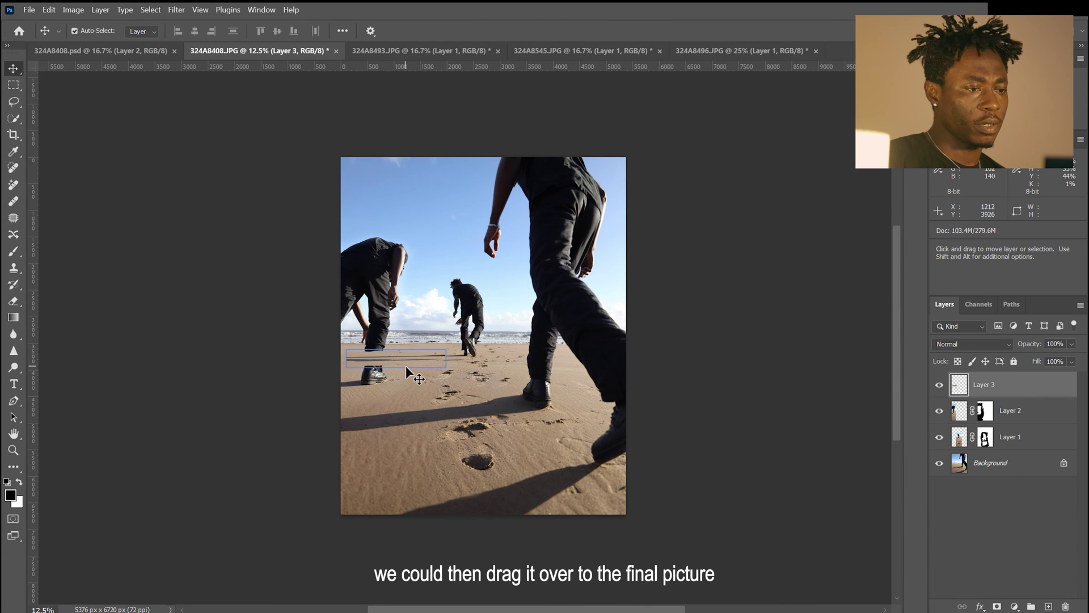
pyautogui.hotkey('ctrl', '+')
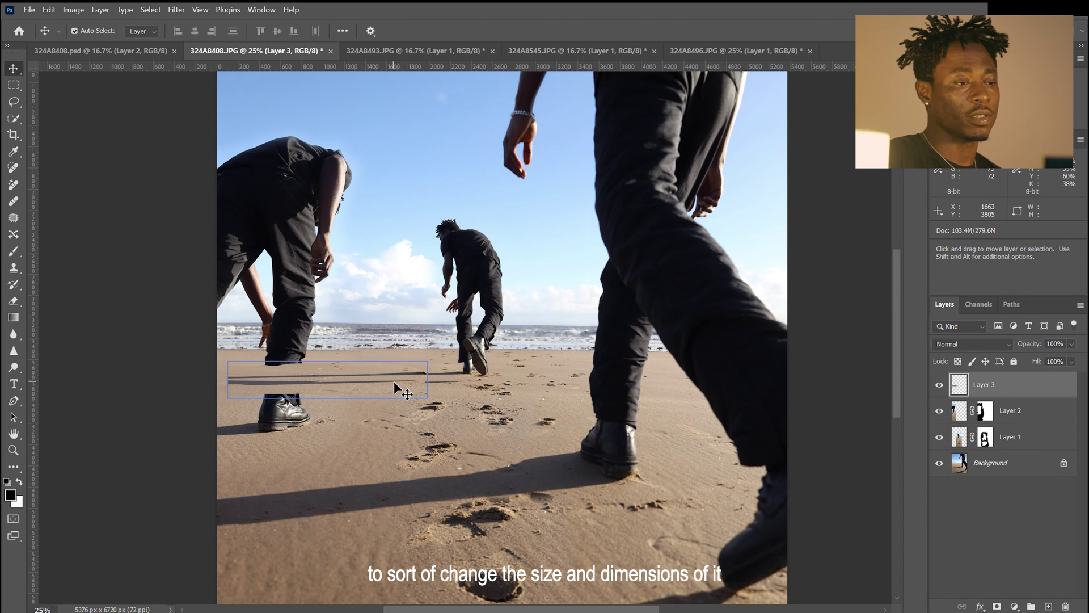
# Stretch the shadow to about 129% and place it beside the left figure's feet.
pyautogui.hotkey('ctrl', 't')
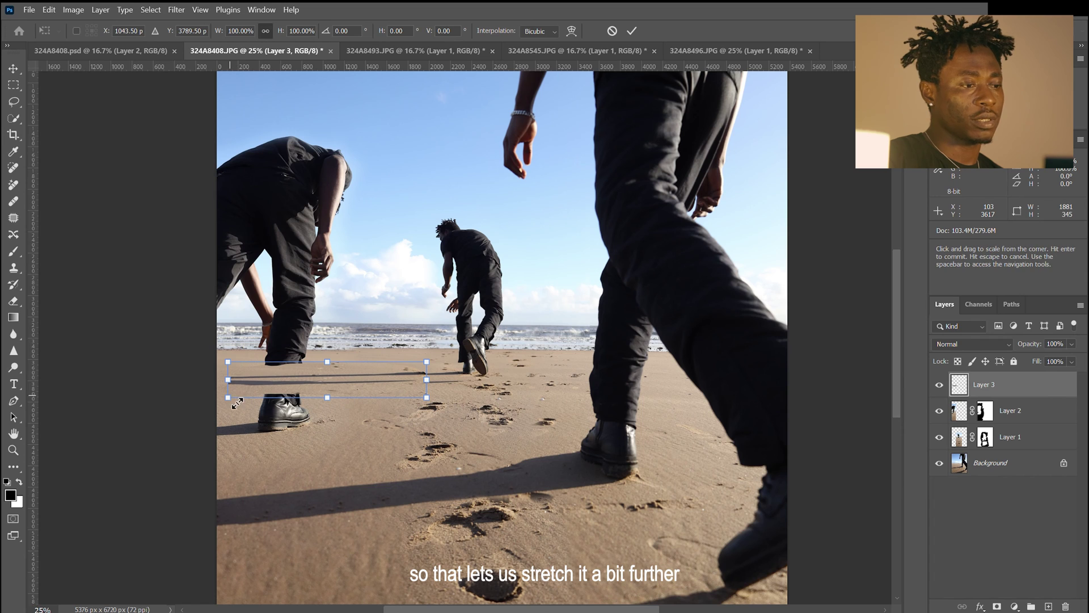
pyautogui.moveTo(236, 404); pyautogui.dragTo(190, 443)
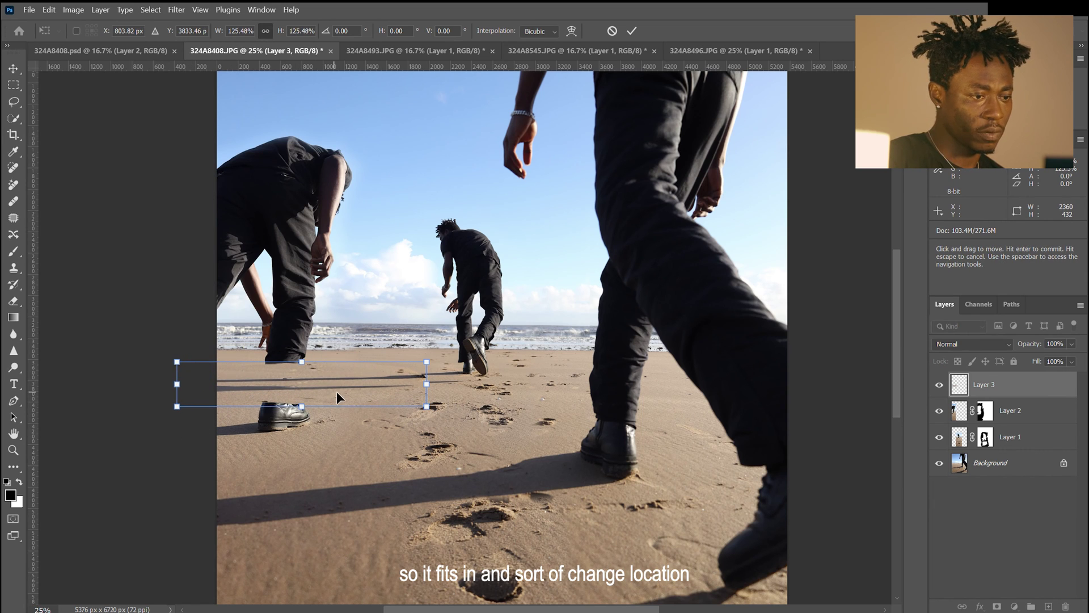
pyautogui.moveTo(336, 391); pyautogui.dragTo(370, 390)
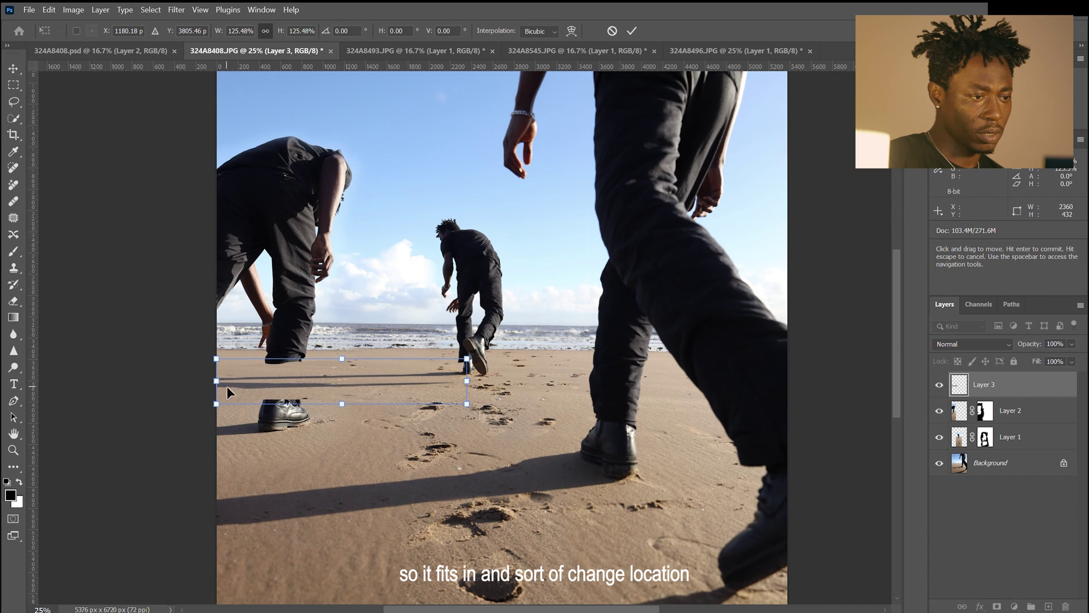
pyautogui.moveTo(226, 390); pyautogui.dragTo(219, 391)
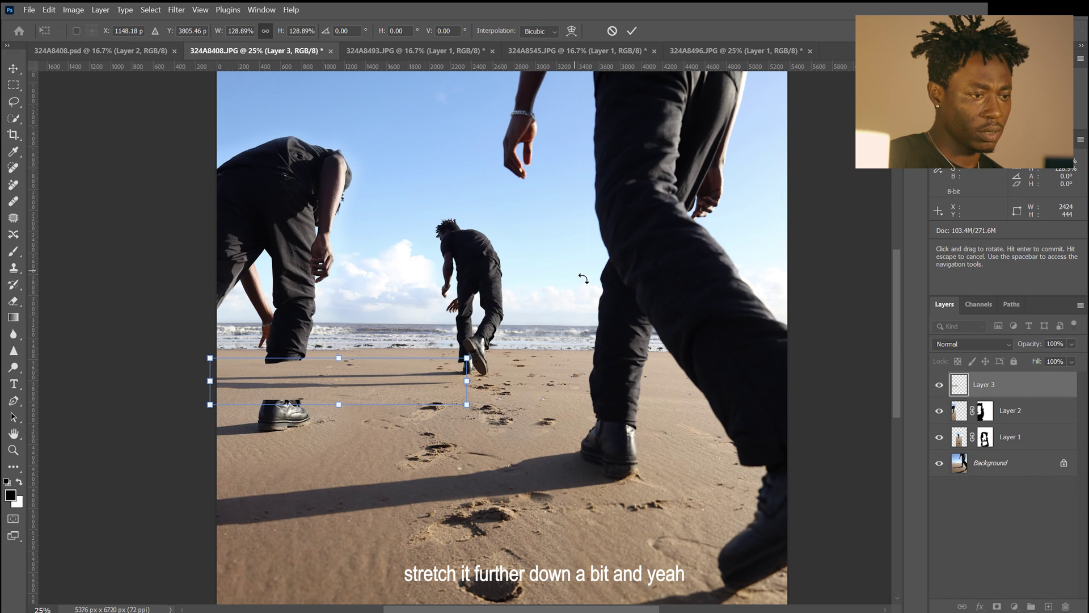
pyautogui.click(631, 32)
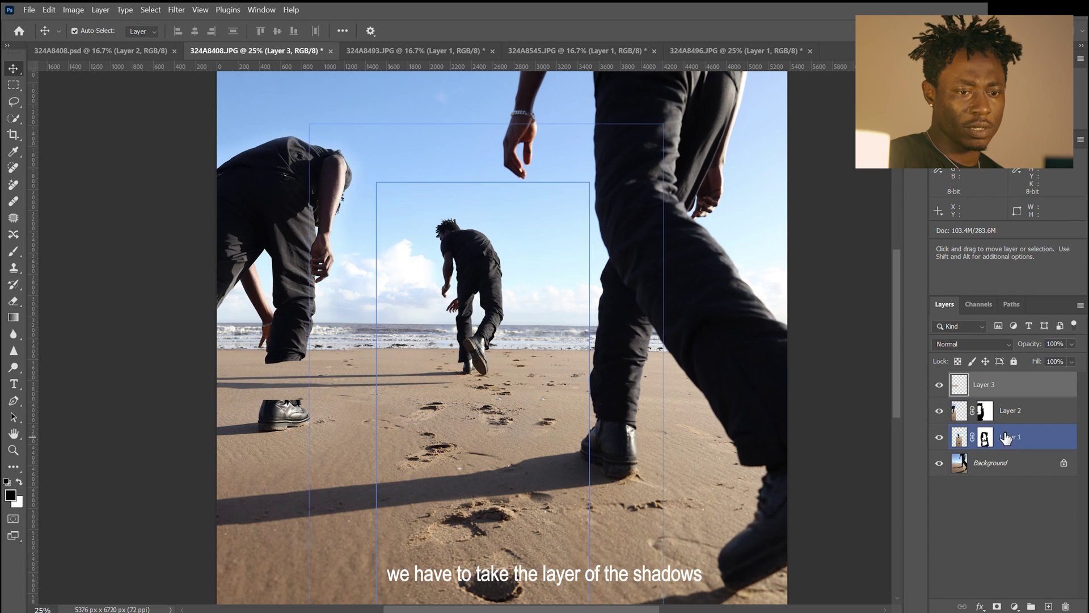
# Move Layer 3 beneath Layer 2 and target Layer 2's layer mask.
pyautogui.moveTo(1000, 391); pyautogui.dragTo(1005, 430)
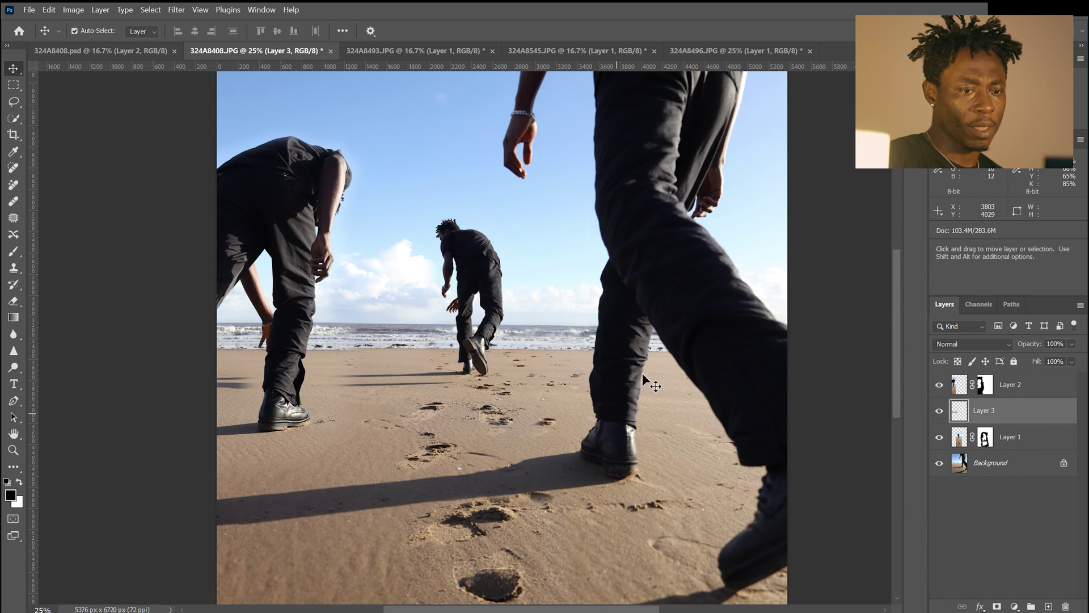
pyautogui.click(993, 391)
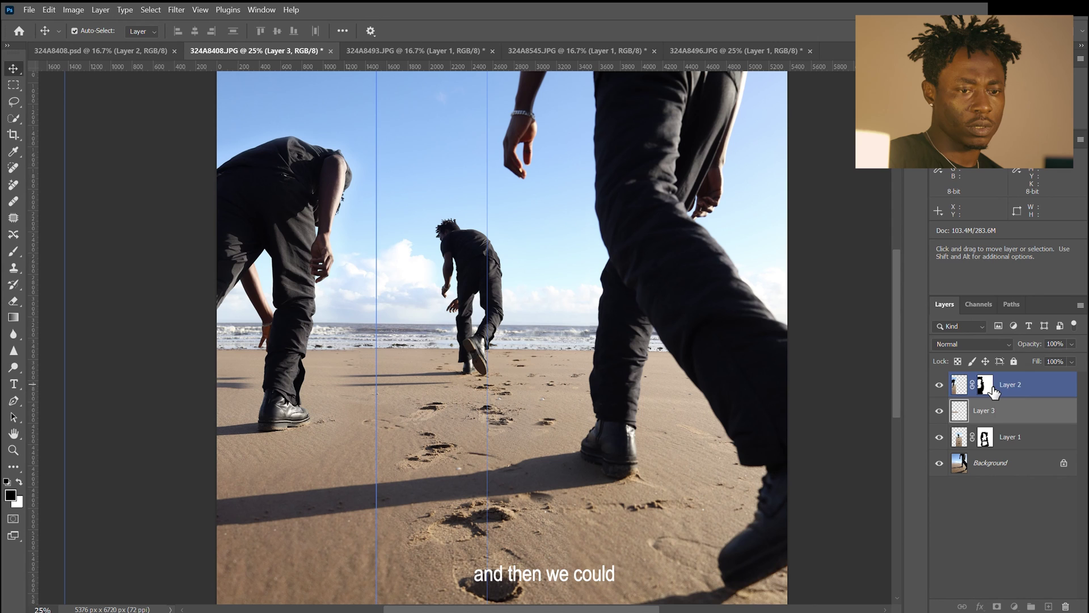
pyautogui.click(992, 389)
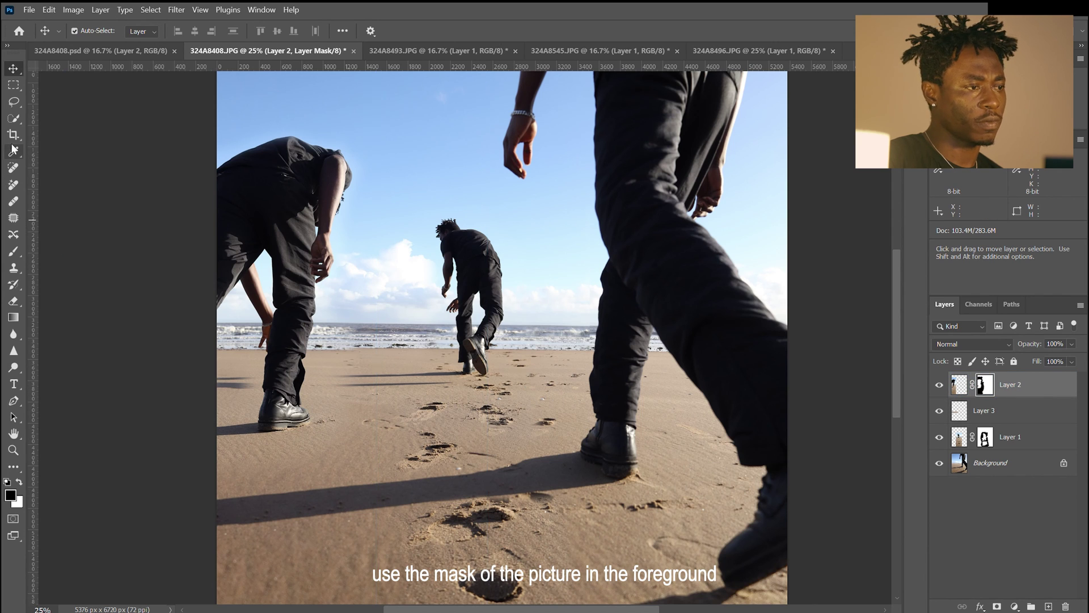
# Set up a harder Brush shrunk to size 200 for painting Layer 2's mask.
pyautogui.click(14, 252)
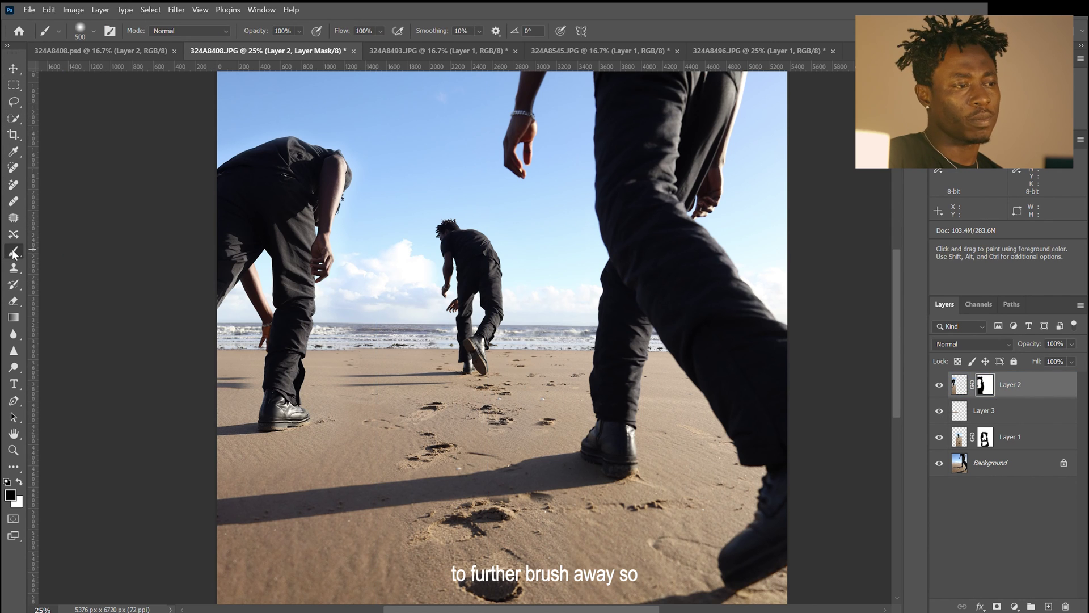
pyautogui.press('[')
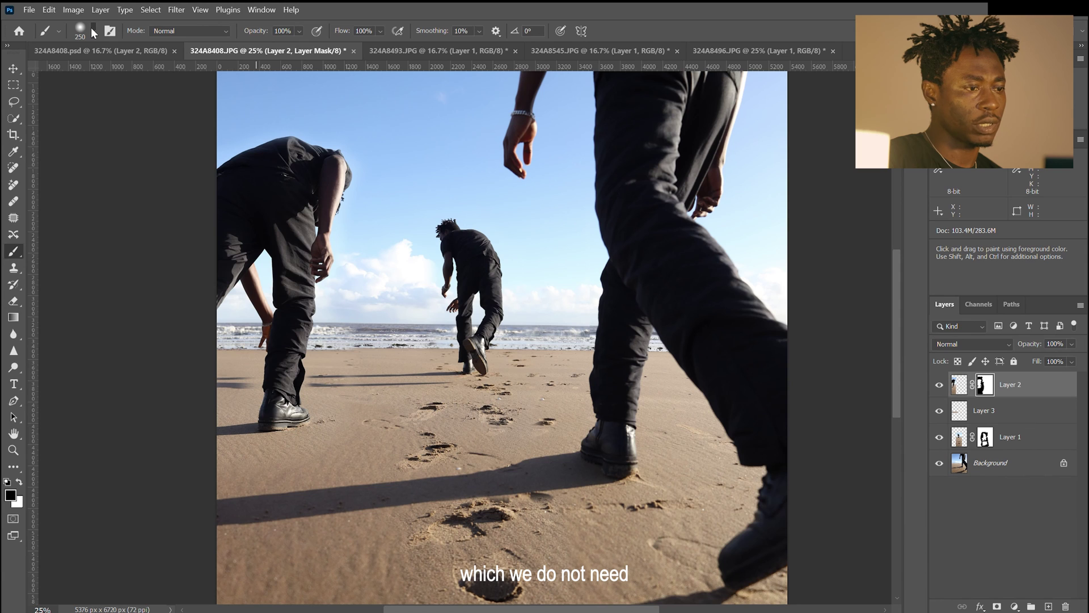
pyautogui.hotkey('shift', ']')
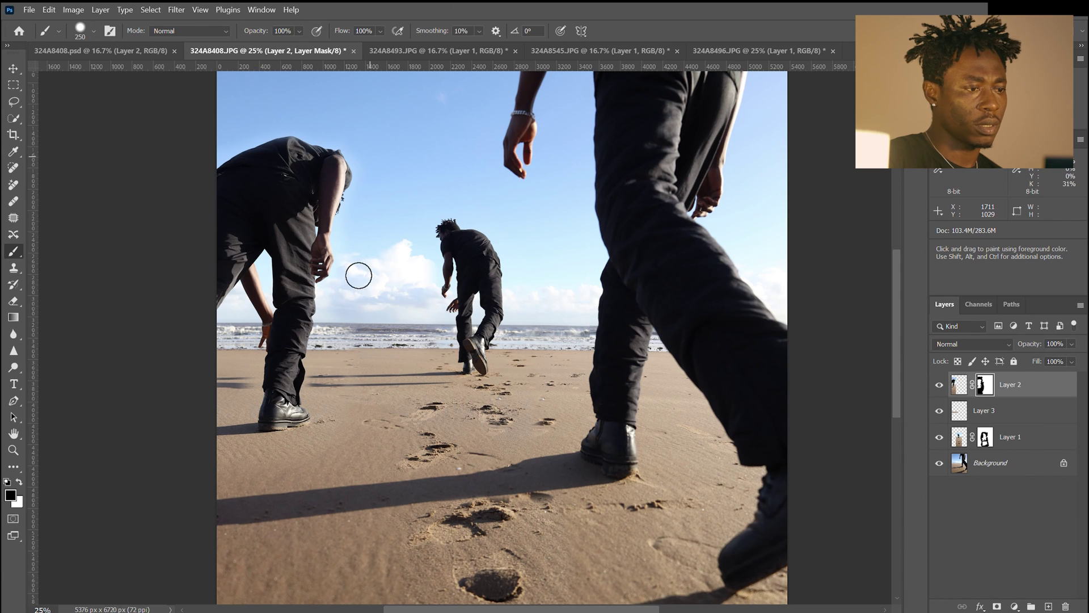
pyautogui.press('[')
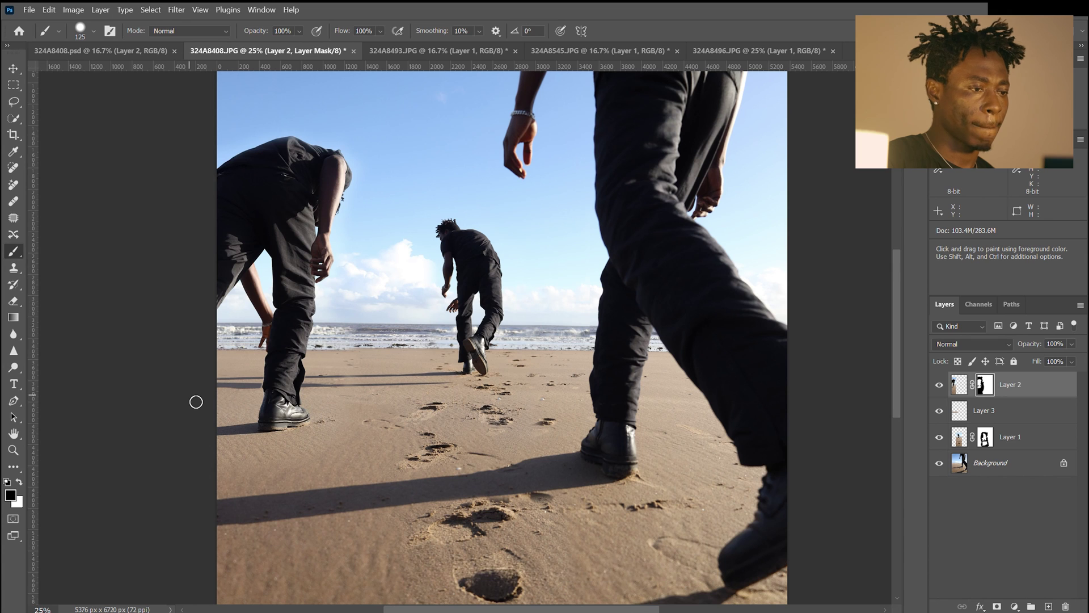
pyautogui.hotkey('ctrl', '-')
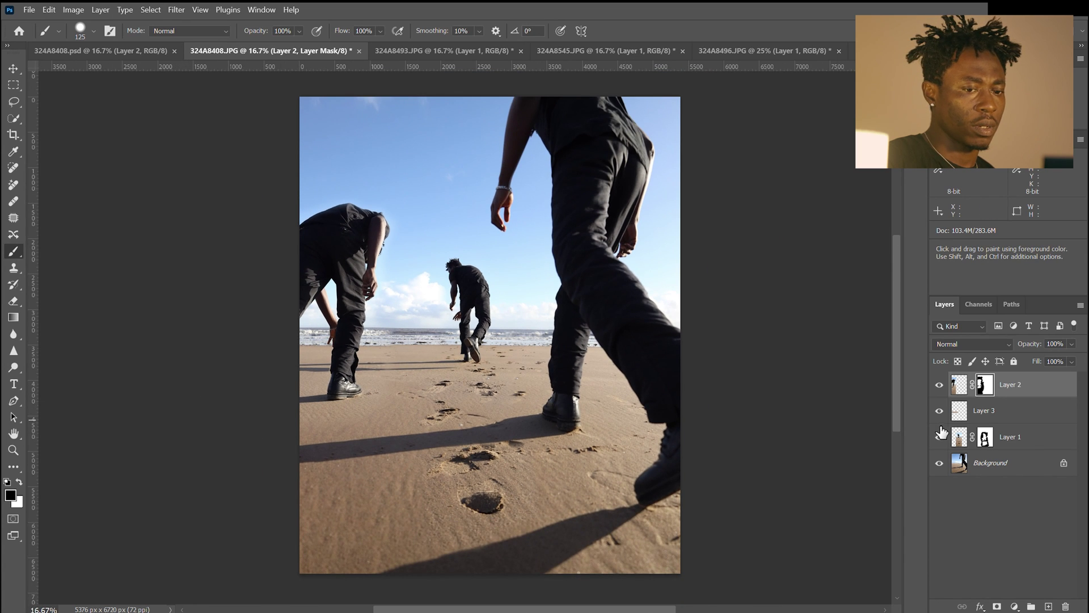
pyautogui.click(968, 464)
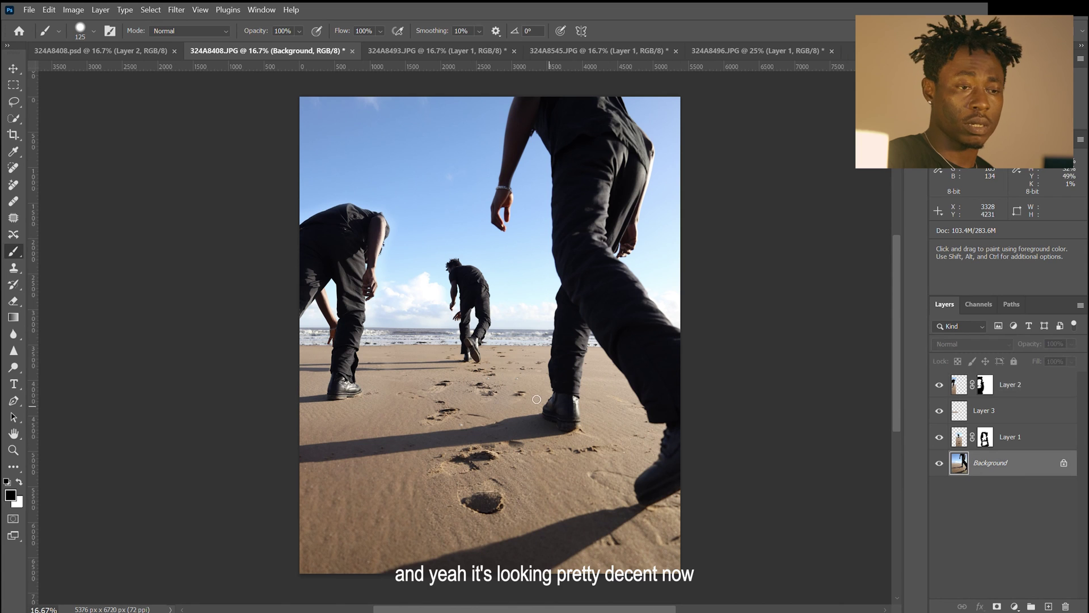